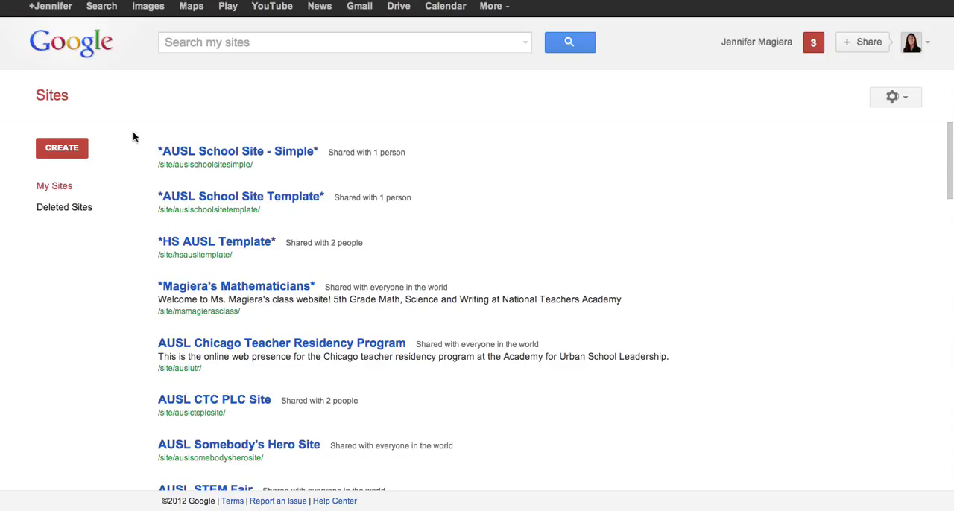
- Start a new site from the blank template, name it "Class Page" and append the owner's surname to its site location
click(69, 149)
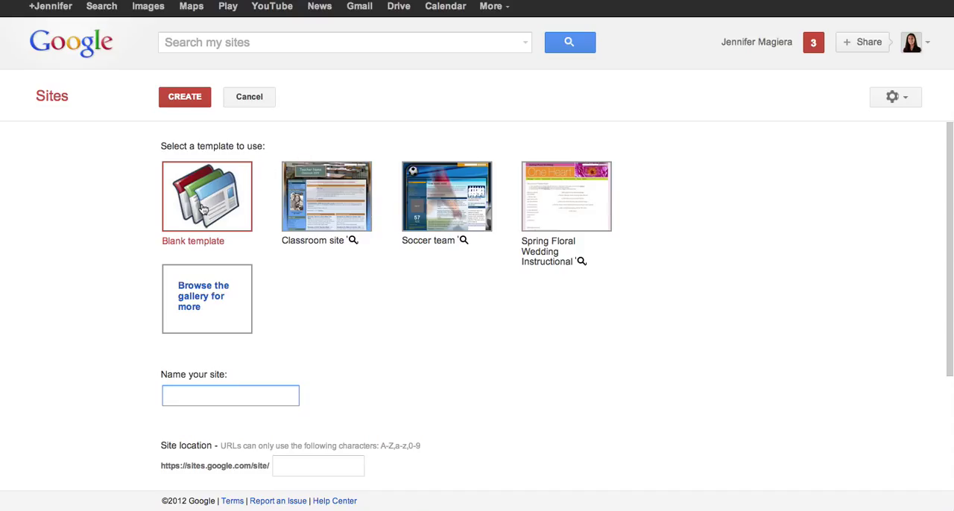
scroll(314, 320, down, 3)
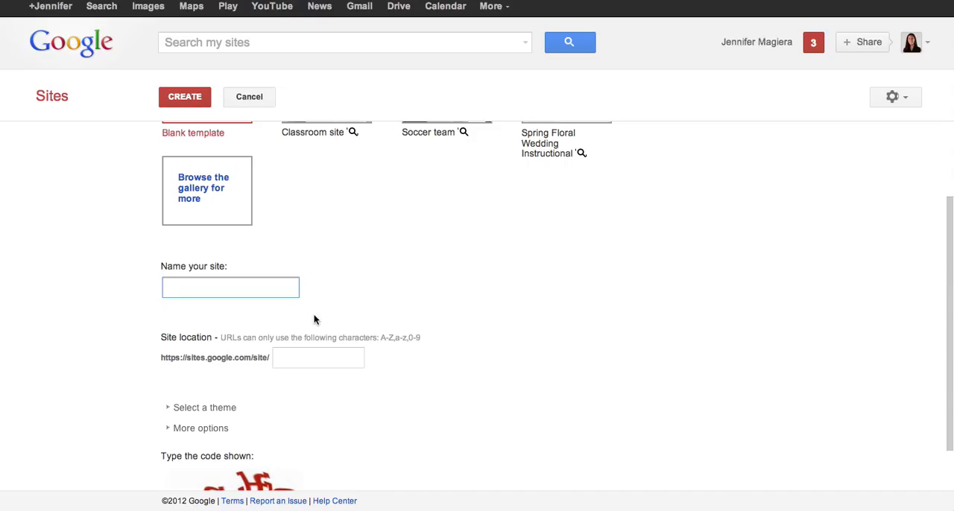
text(Class Page)
key(Tab)
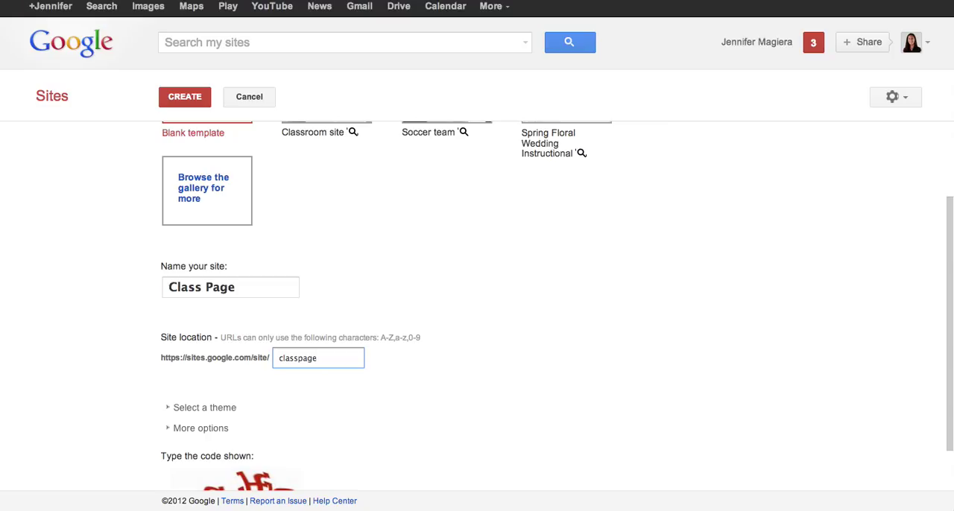
text(magiera)
scroll(335, 408, down, 2)
scroll(149, 301, left, 1)
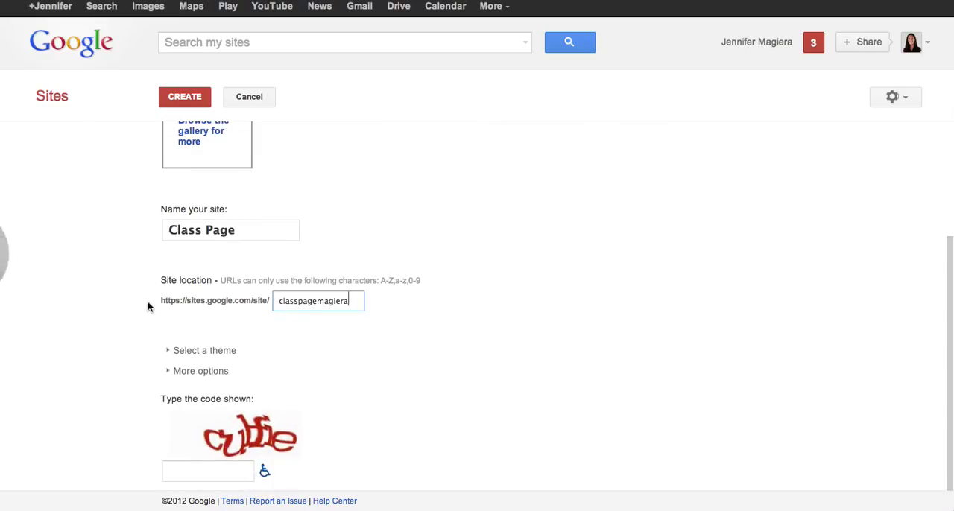
drag(150, 301, 128, 326)
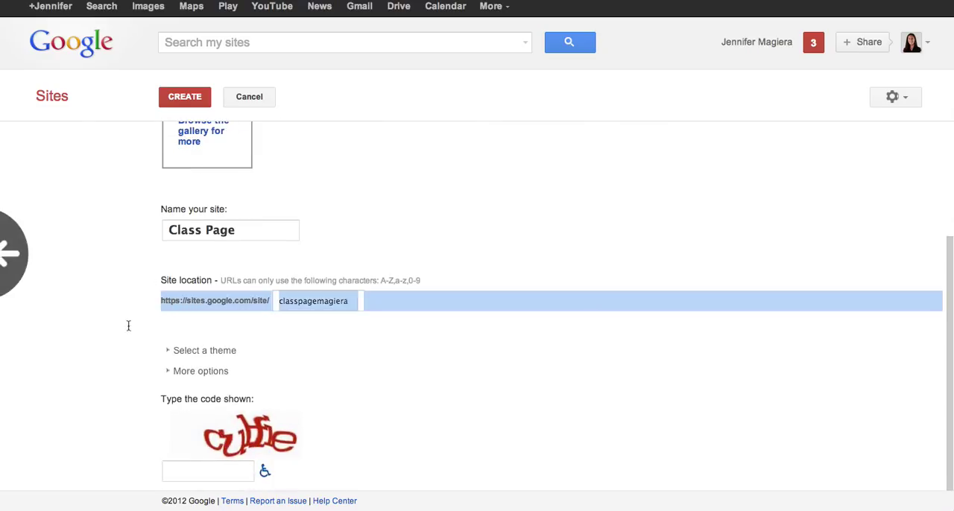
click(308, 324)
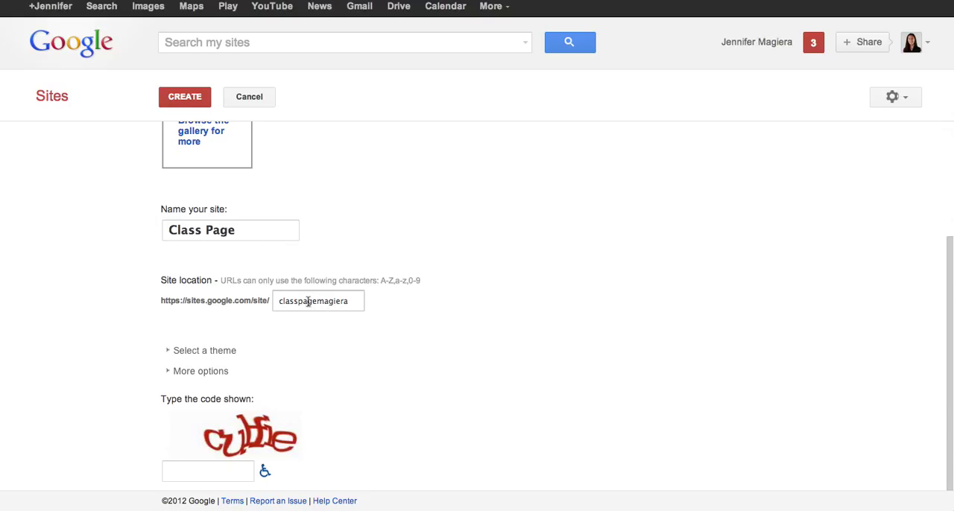
- Browse the available site themes, keeping the default one
click(170, 355)
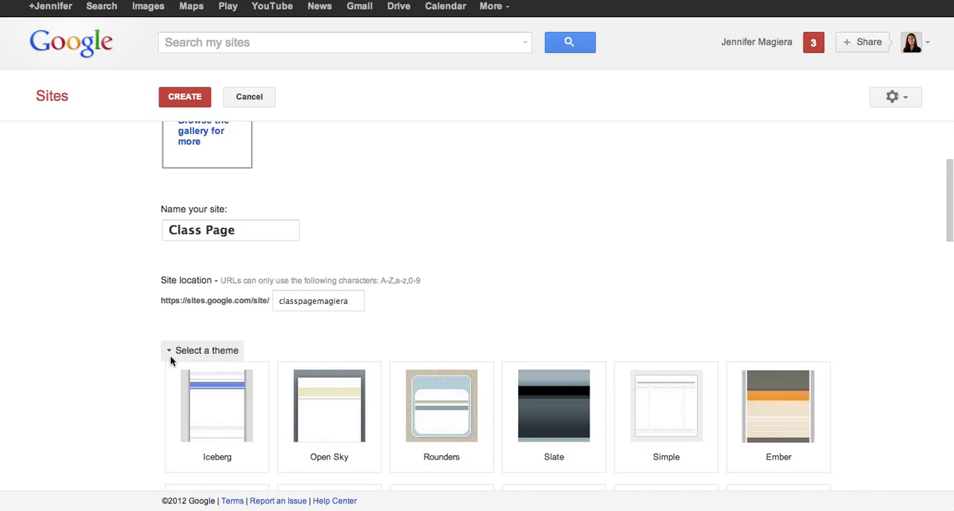
scroll(457, 333, down, 5)
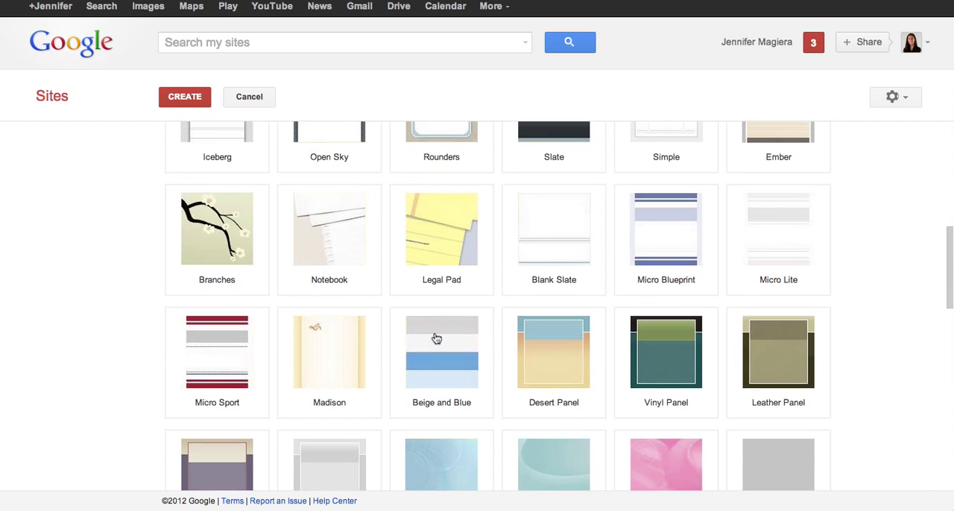
scroll(437, 339, up, 2)
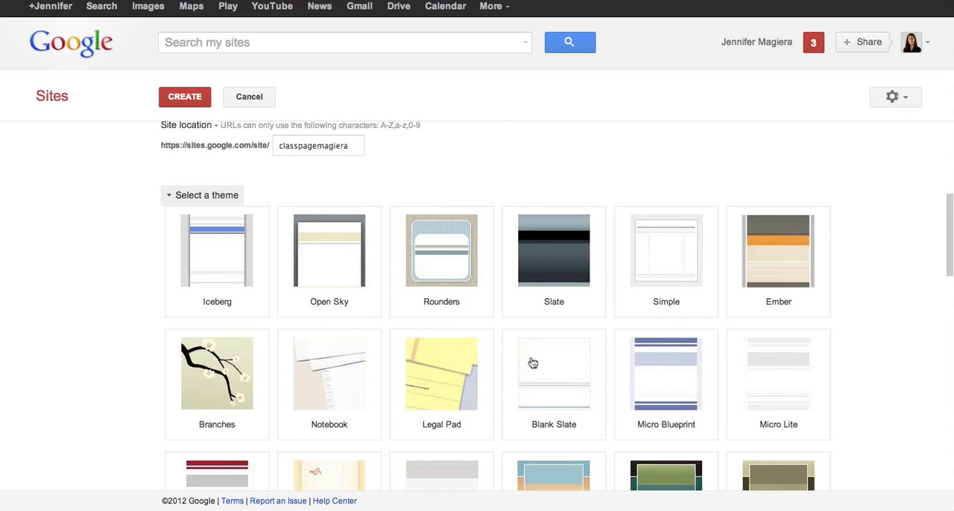
scroll(534, 363, down, 2)
scroll(558, 375, down, 3)
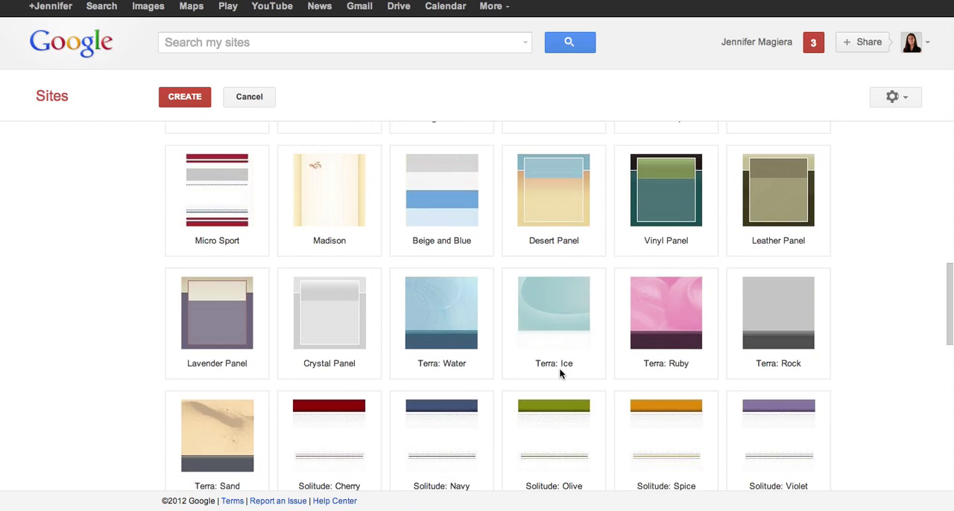
scroll(570, 385, down, 3)
scroll(560, 380, up, 2)
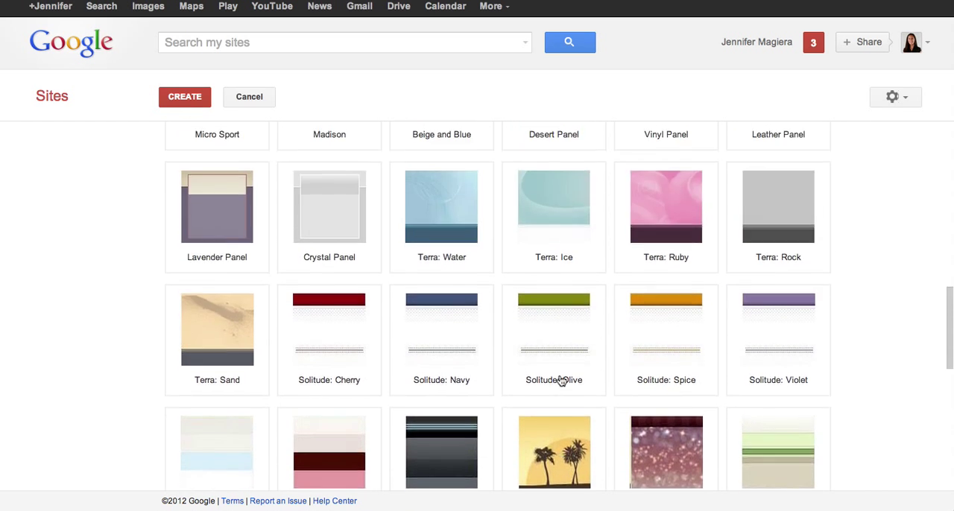
scroll(560, 380, up, 6)
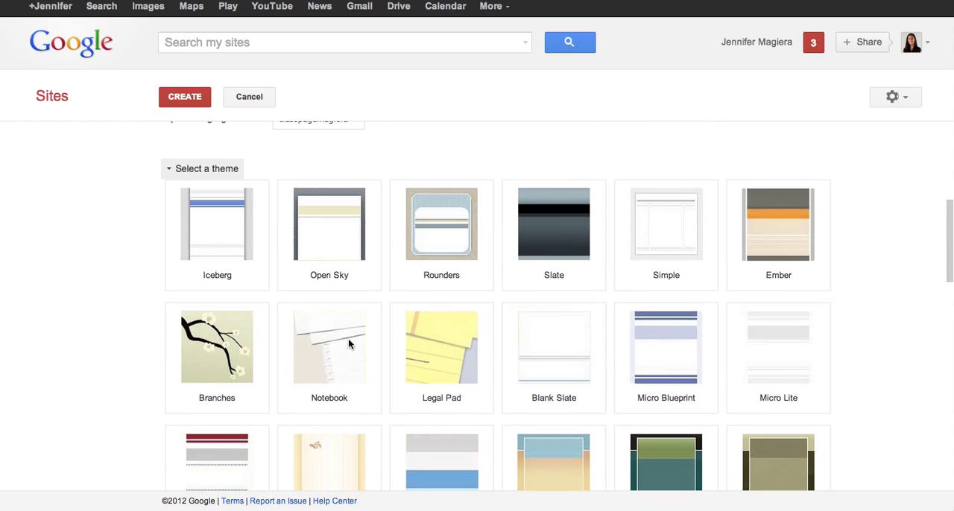
scroll(298, 339, up, 2)
click(173, 300)
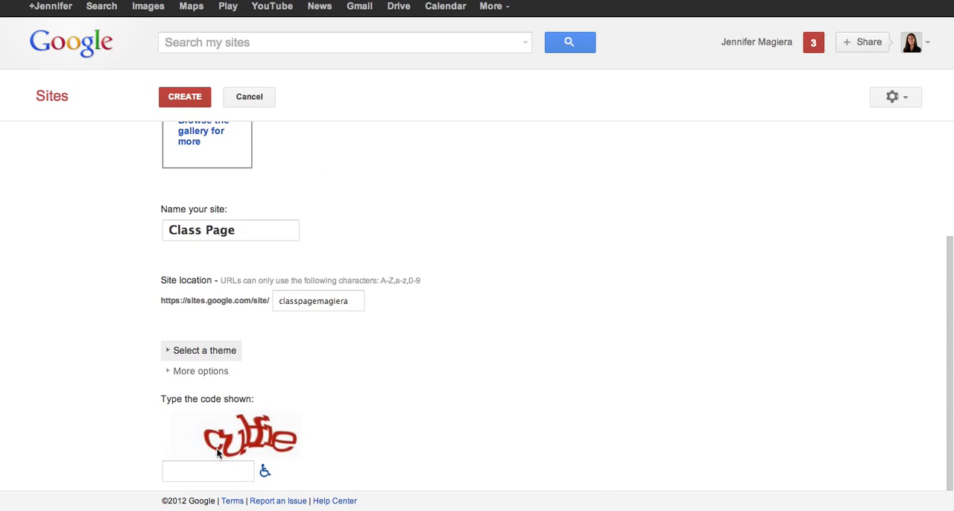
- Enter the displayed verification code and create the site
click(211, 470)
text(cu)
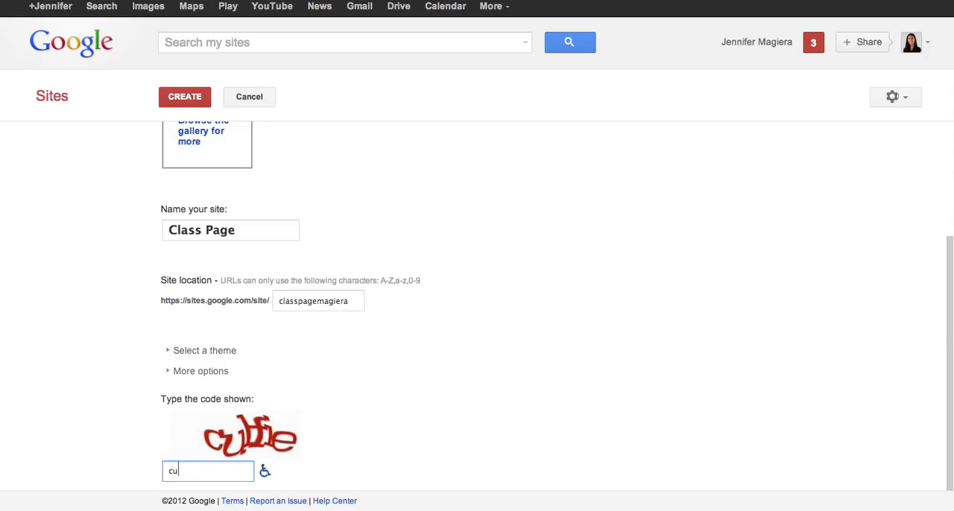
text(lfie)
click(183, 99)
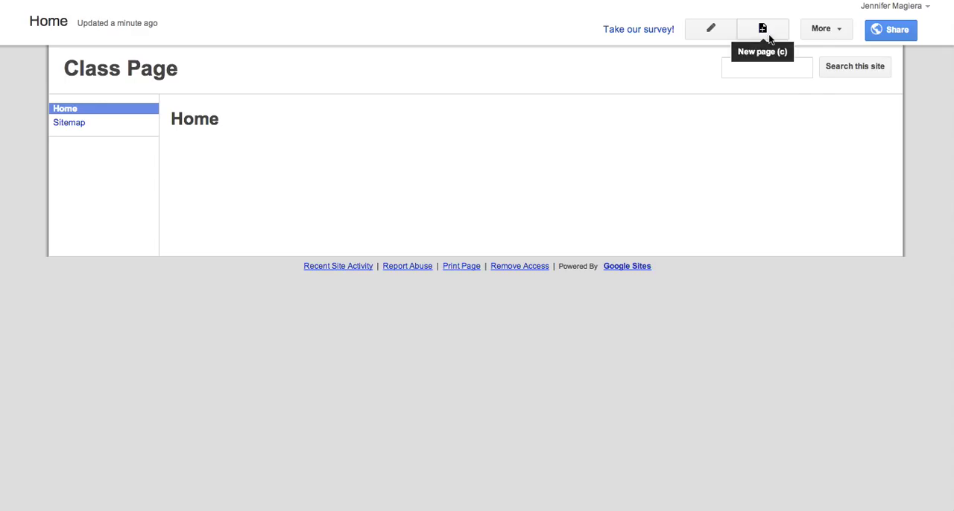
click(829, 30)
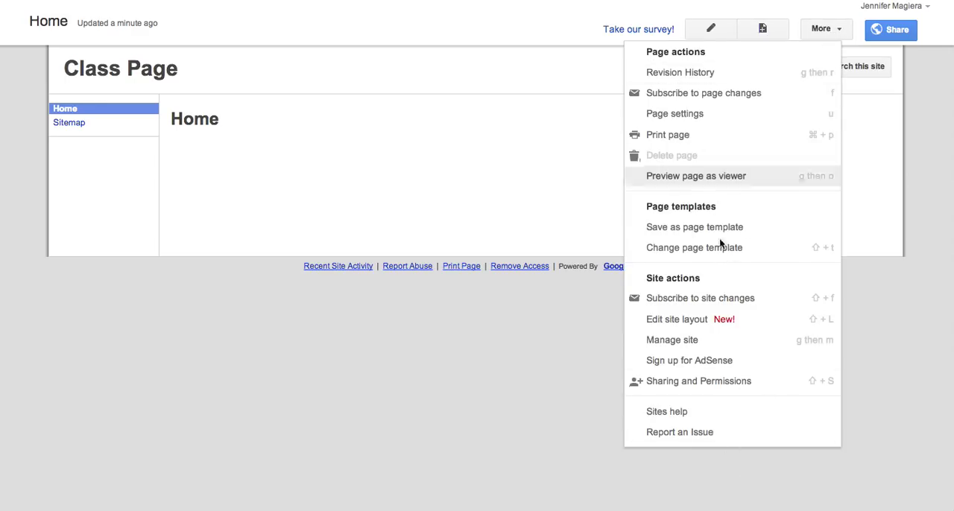
click(474, 148)
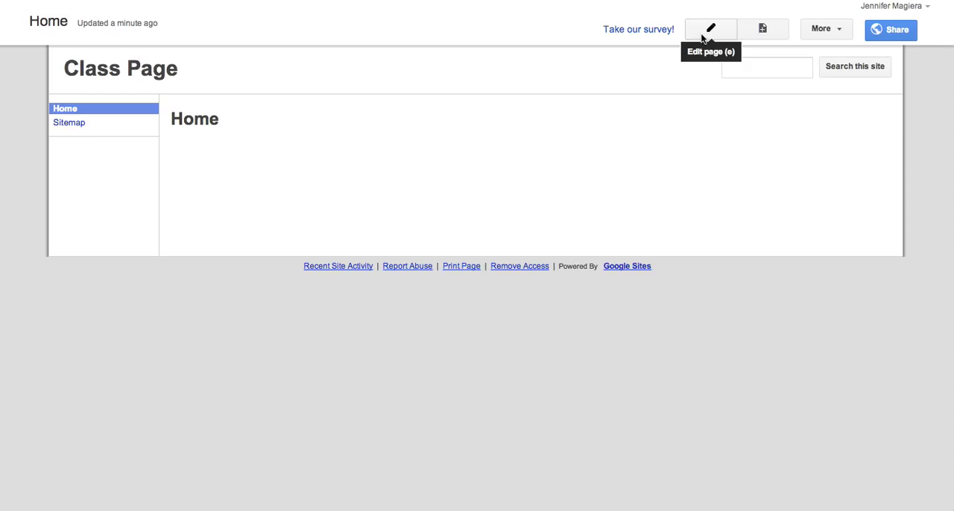
- Create a top-level page named "Homework" using the Announcements template
click(768, 30)
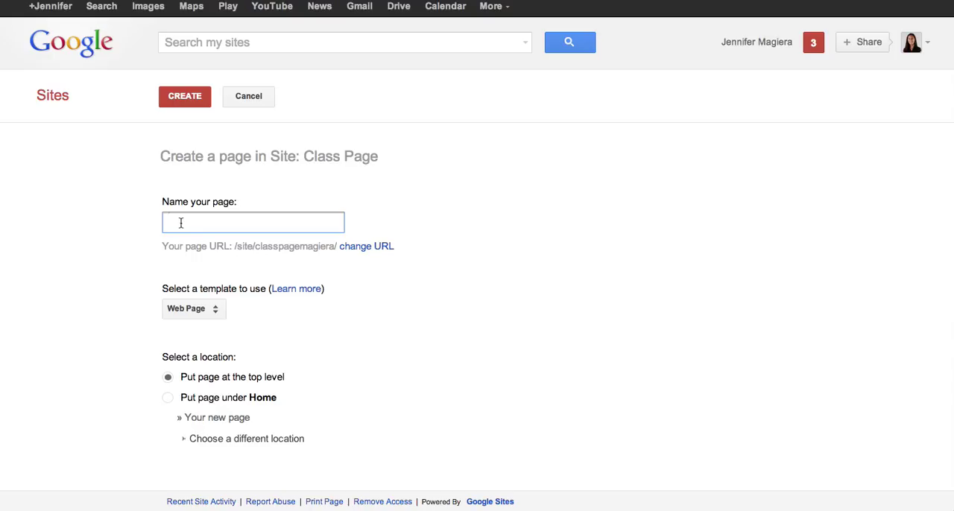
text(Homework)
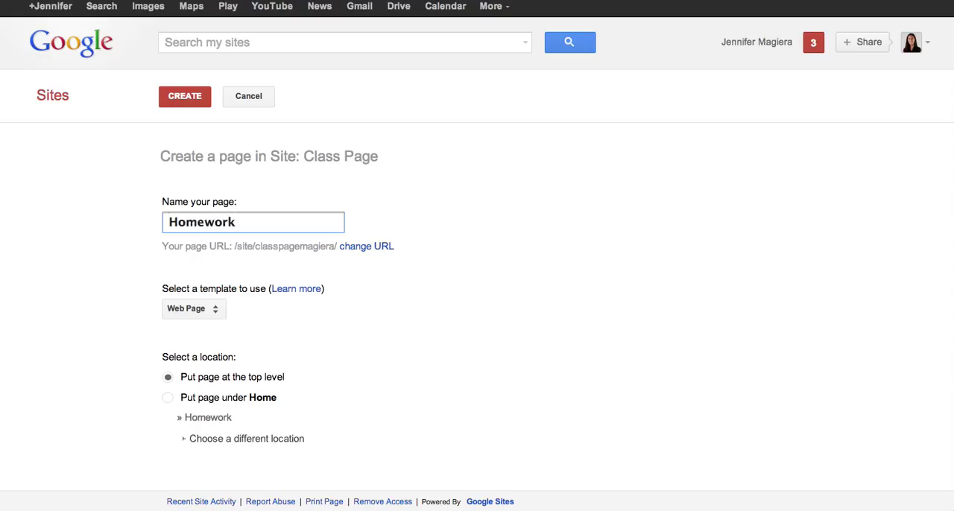
click(214, 312)
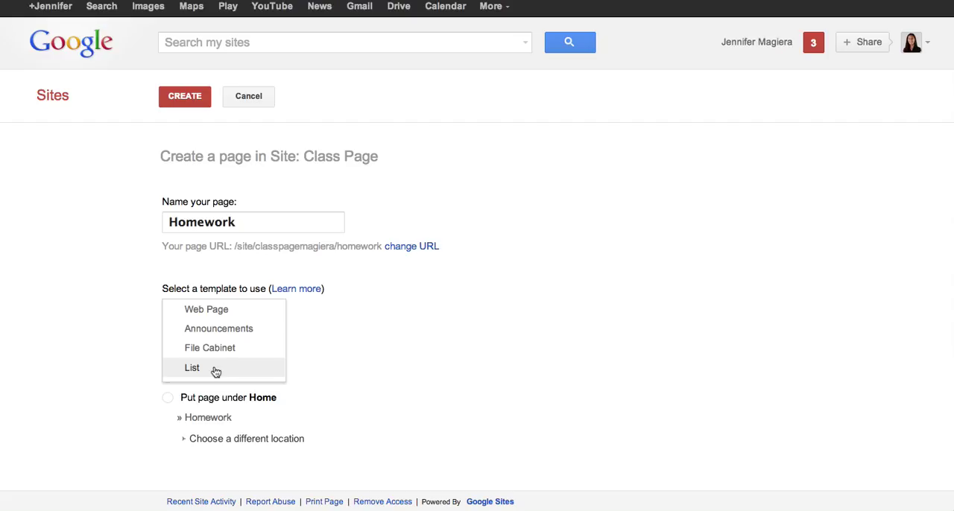
click(217, 332)
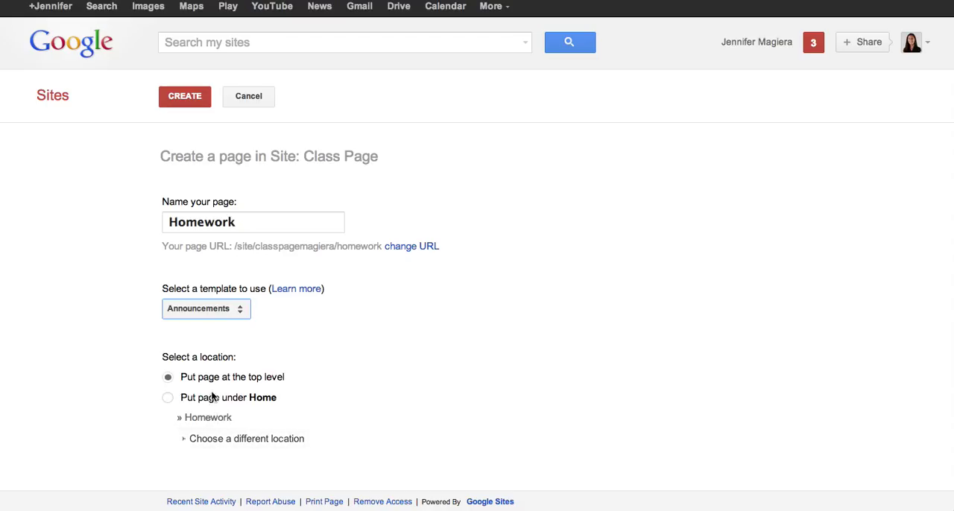
click(185, 97)
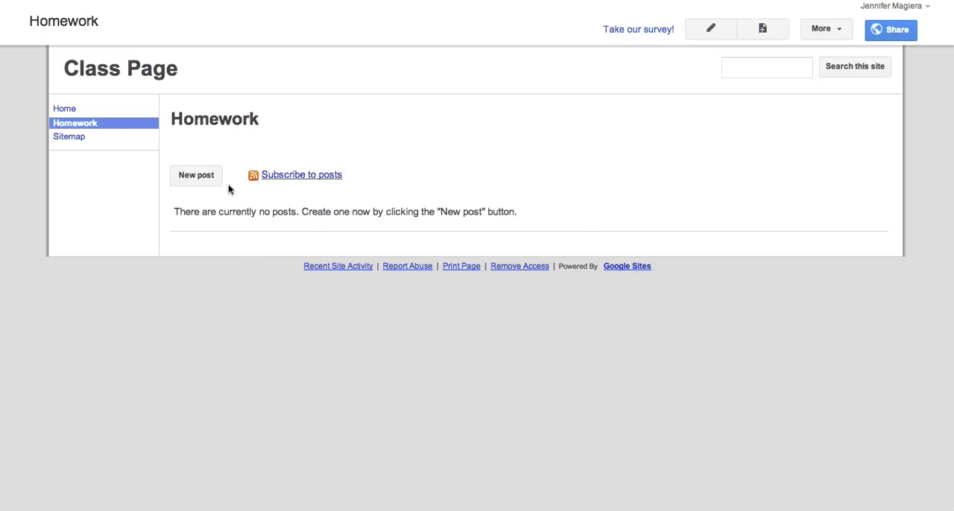
- Add a post titled "HW Monday" to the Homework page with the lines "- Write 3 paragraphs." and "- asdlfjasdf"
click(184, 180)
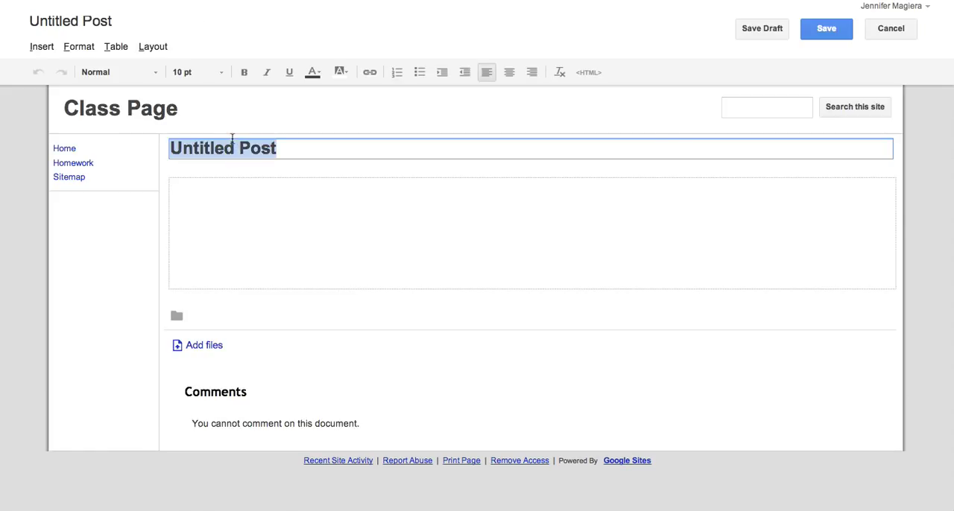
text(HW Monday)
key(Tab)
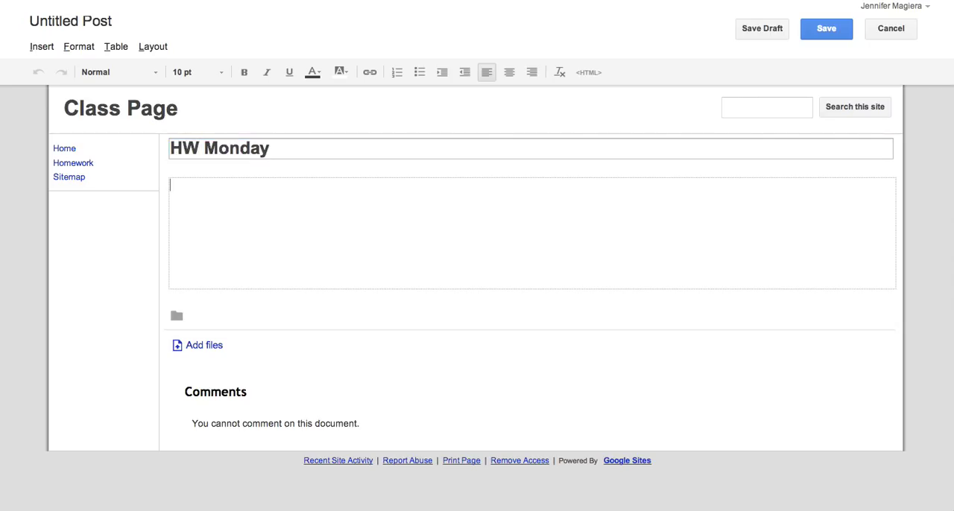
text(s)
key(BackSpace)
text(- Write 3 paragrap)
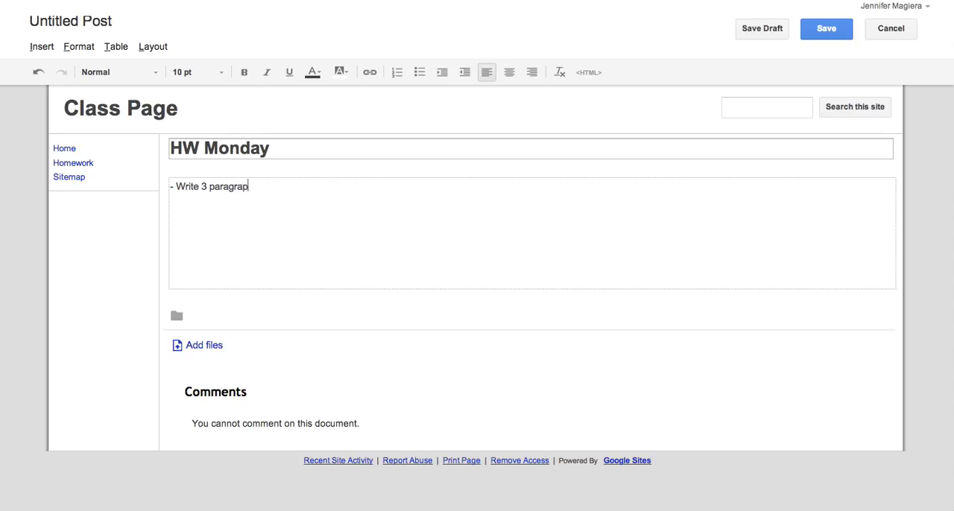
text(asdlfjasdf)
- Format all of the post's body text as bold 12 pt Courier New
key(ctrl+a)
click(244, 73)
click(201, 72)
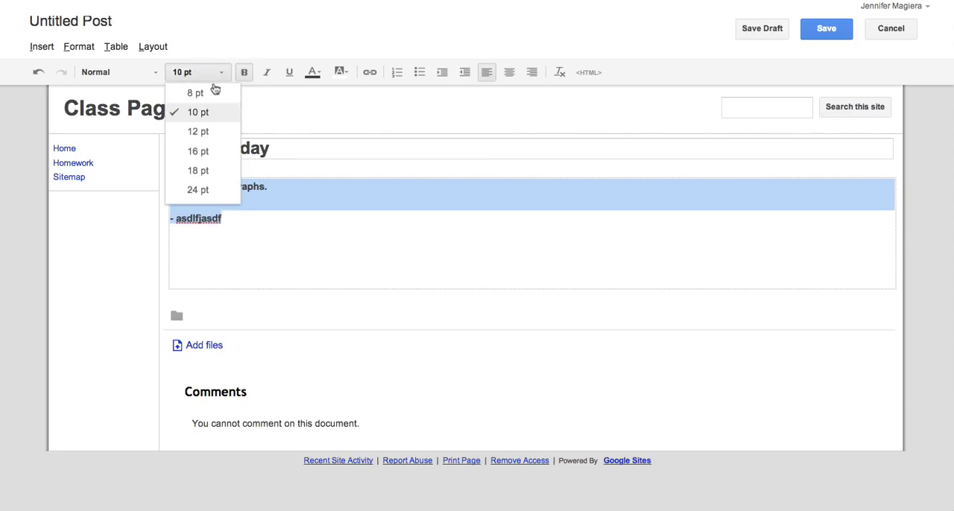
click(214, 131)
click(106, 72)
click(126, 129)
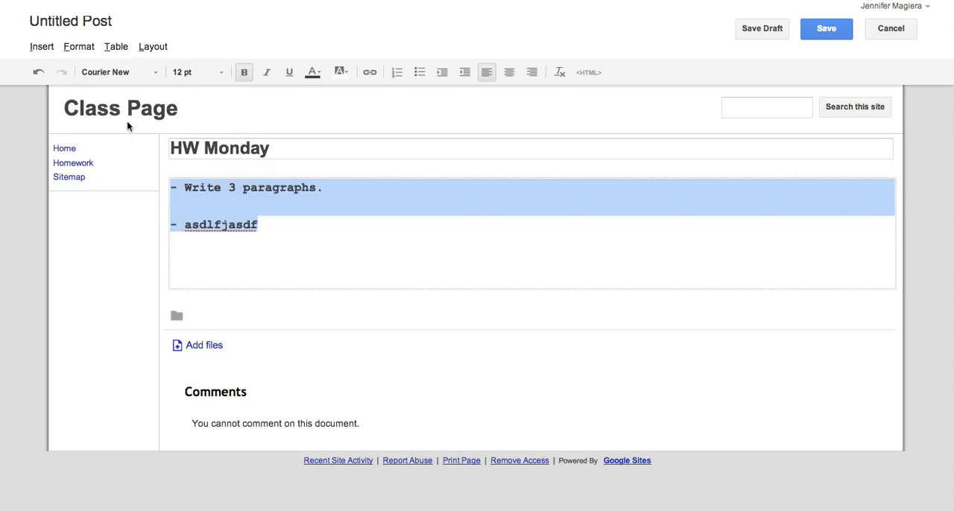
- Give the post's body text a light orange colour and centre it
click(313, 72)
click(319, 119)
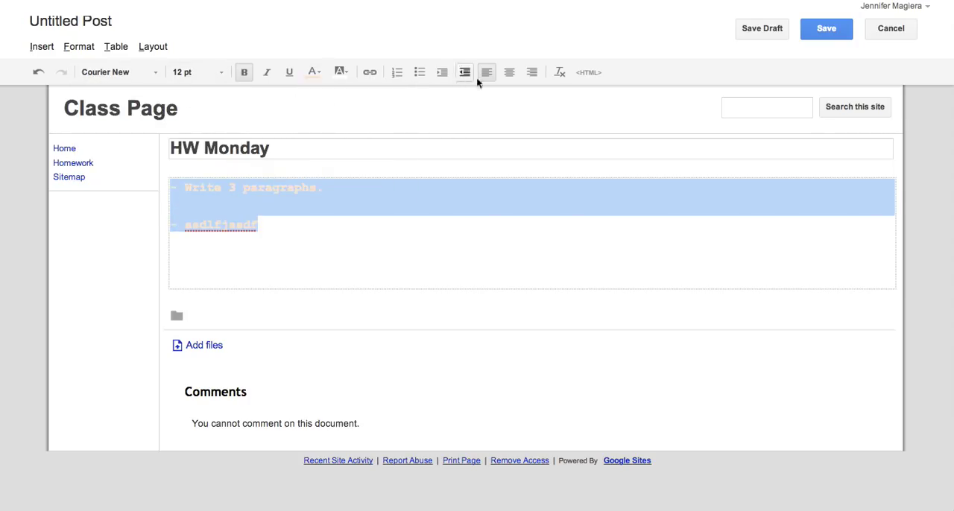
click(509, 72)
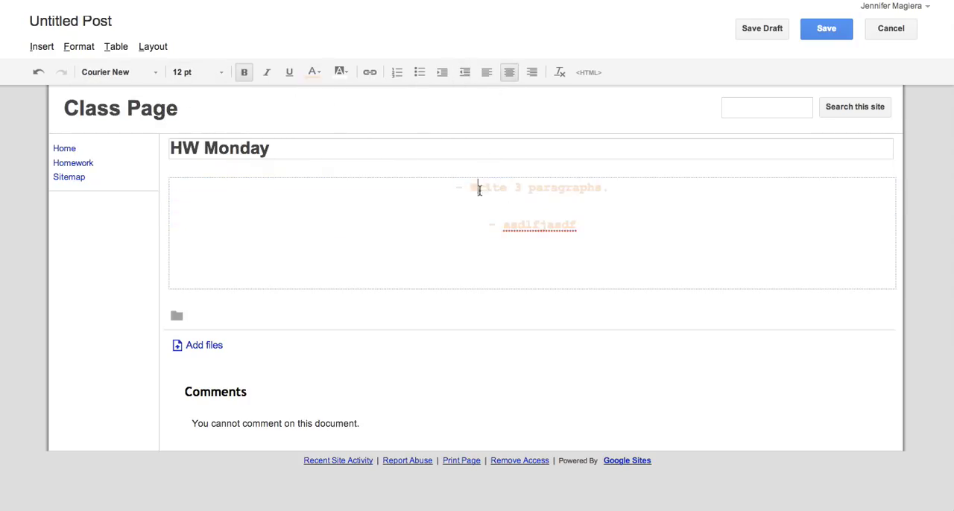
- Left-align the first line of the post and colour all of its body text red
click(487, 73)
key(ctrl+a)
click(313, 72)
click(312, 112)
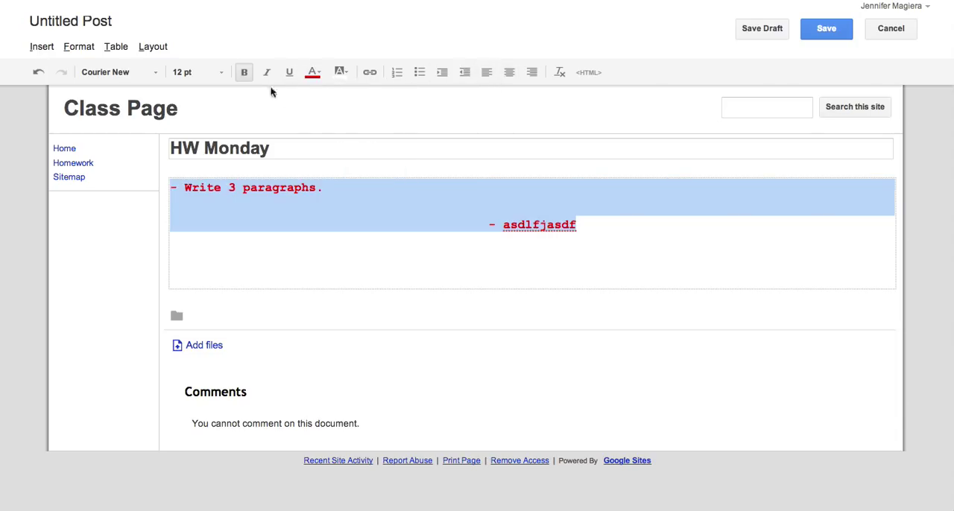
click(42, 48)
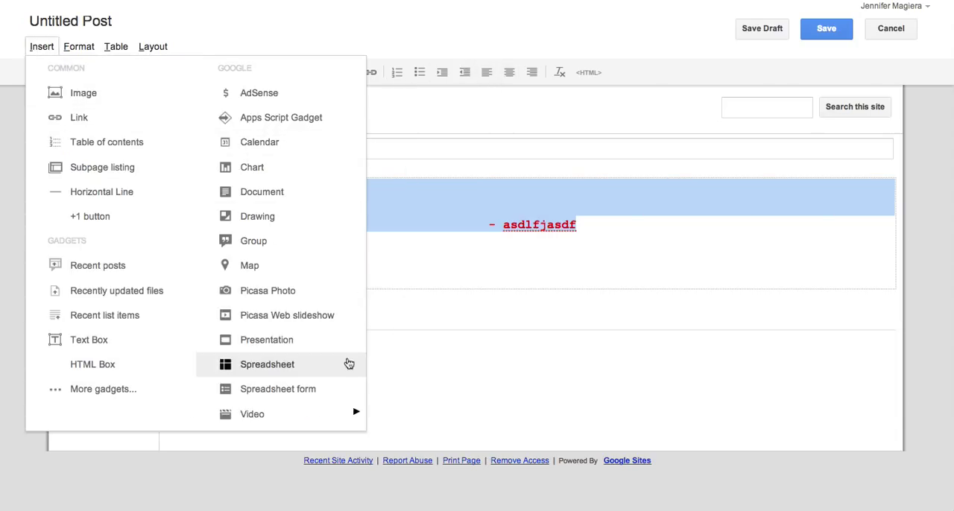
click(513, 254)
- Save the HW Monday post and return to the Homework page
click(816, 31)
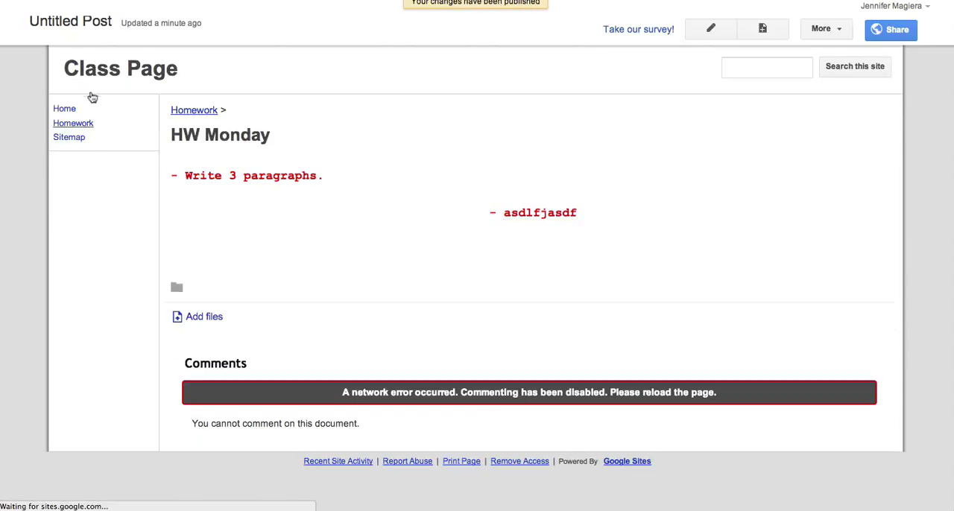
click(189, 113)
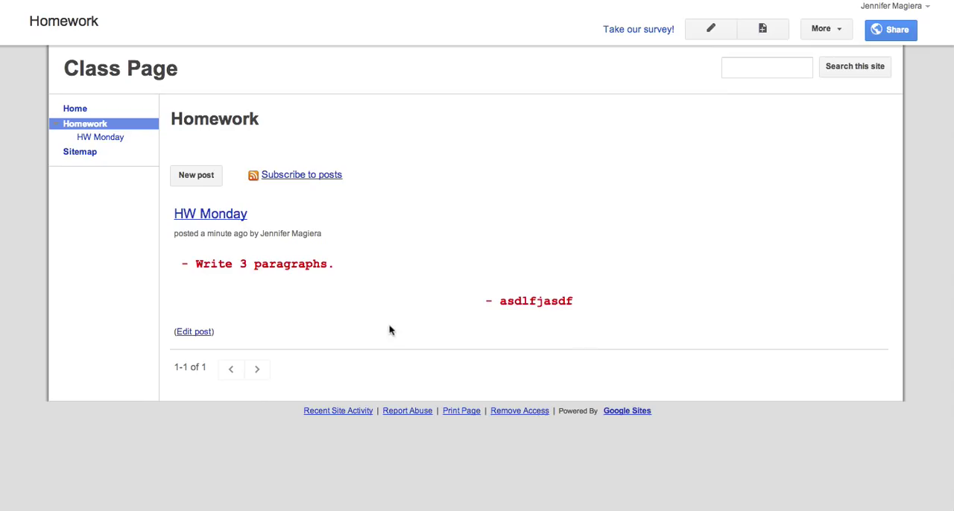
- Create a post titled HW Tuesday with the three body lines asdfjasl;dkfj, asdfasdfasdf and asdfasdfasdf
click(188, 177)
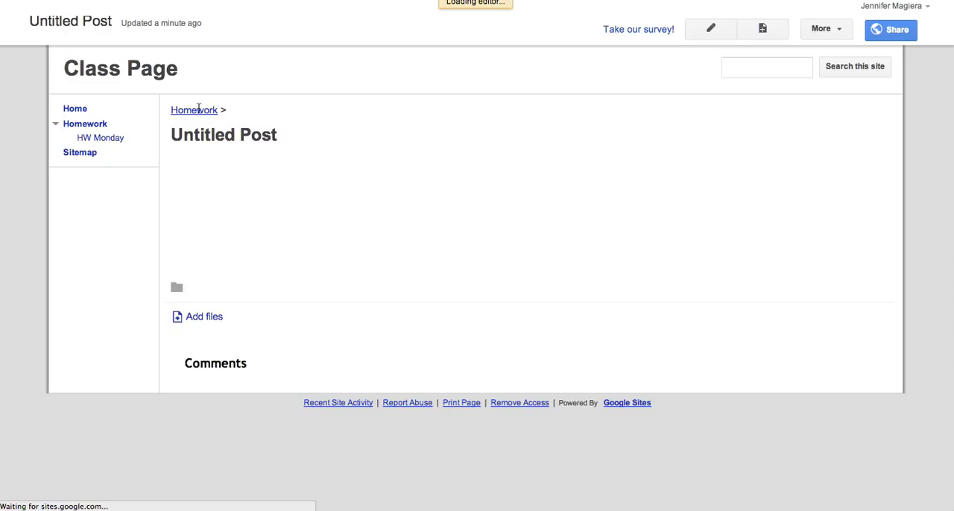
text(H)
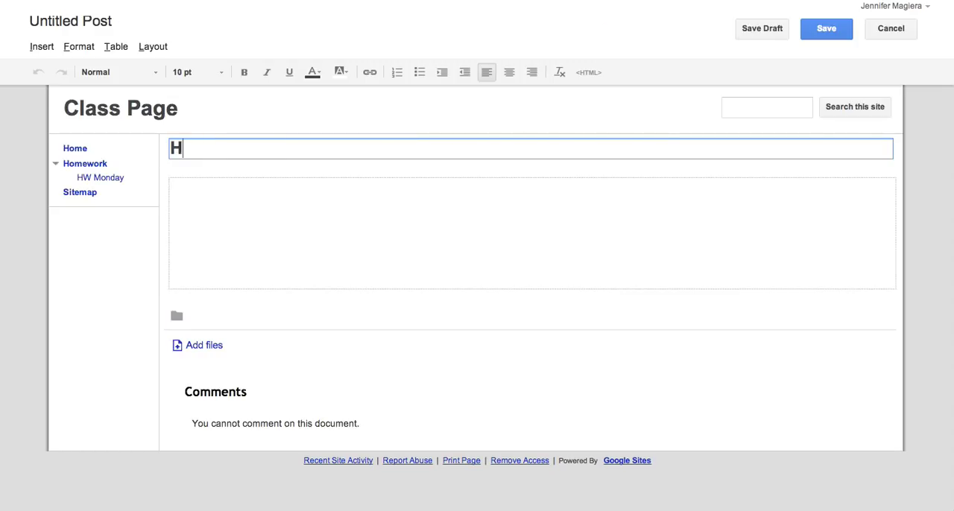
text(W Tuesday)
key(Tab)
text(asdfjasl;dkfj)
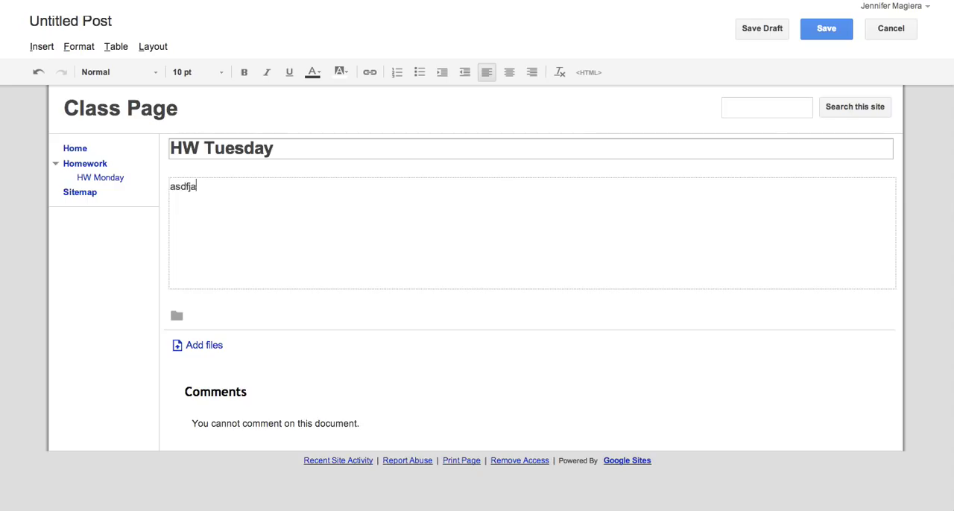
key(Return)
text(asdfasdfasdf)
key(Return)
text(asdfasdfasdf)
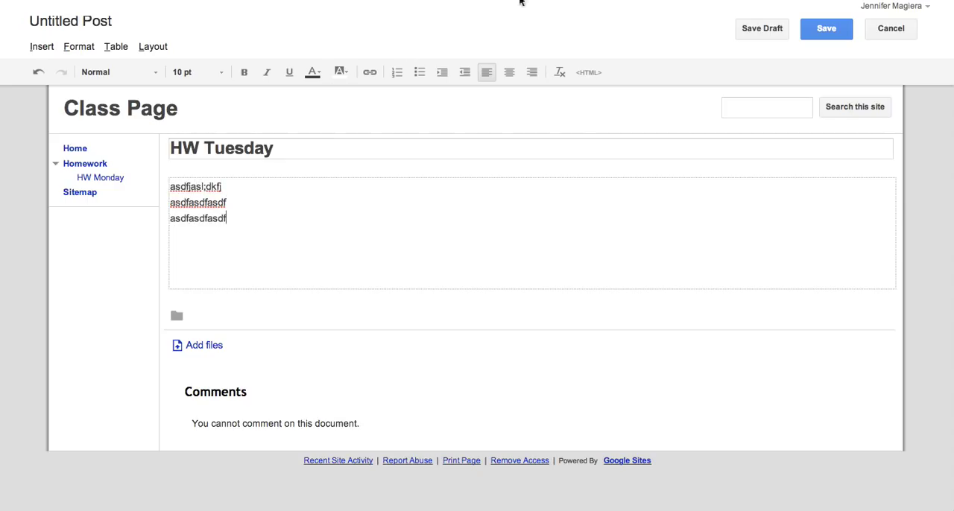
- Save the HW Tuesday post and review the posts on the Homework page
click(825, 29)
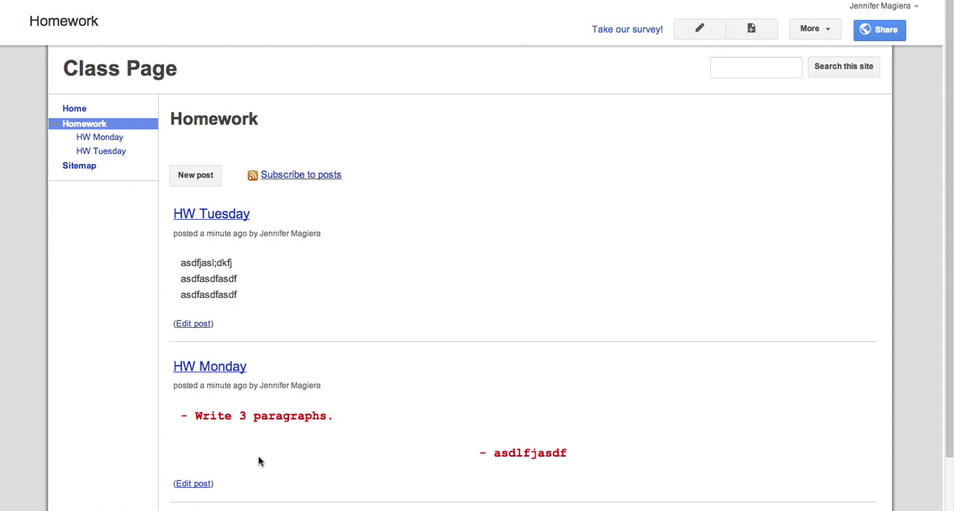
scroll(255, 296, down, 2)
scroll(253, 297, up, 2)
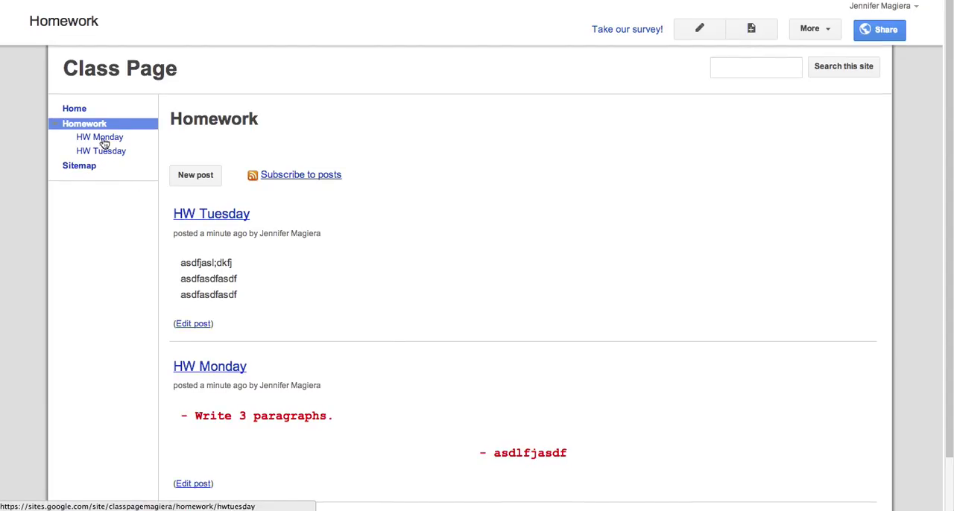
- Go to the site's Home page and open the site layout settings for managing the site
click(110, 83)
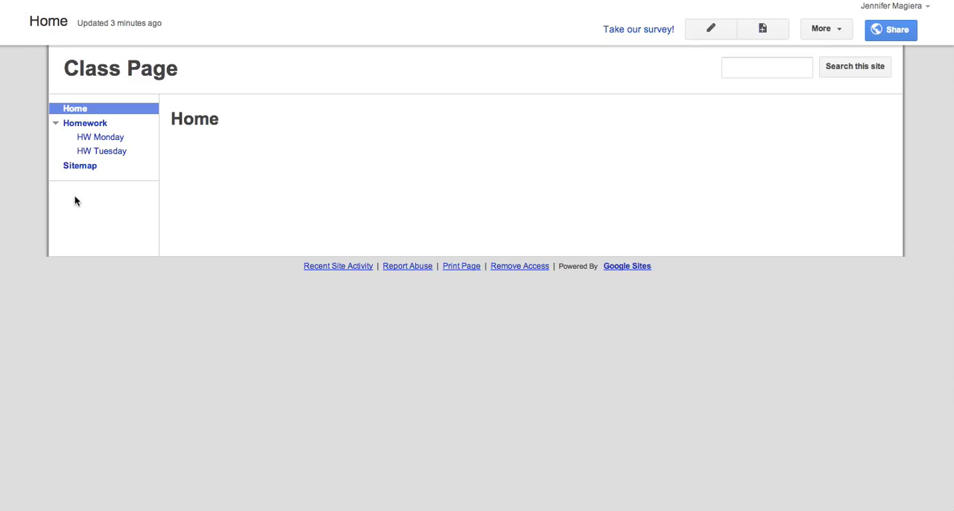
click(836, 28)
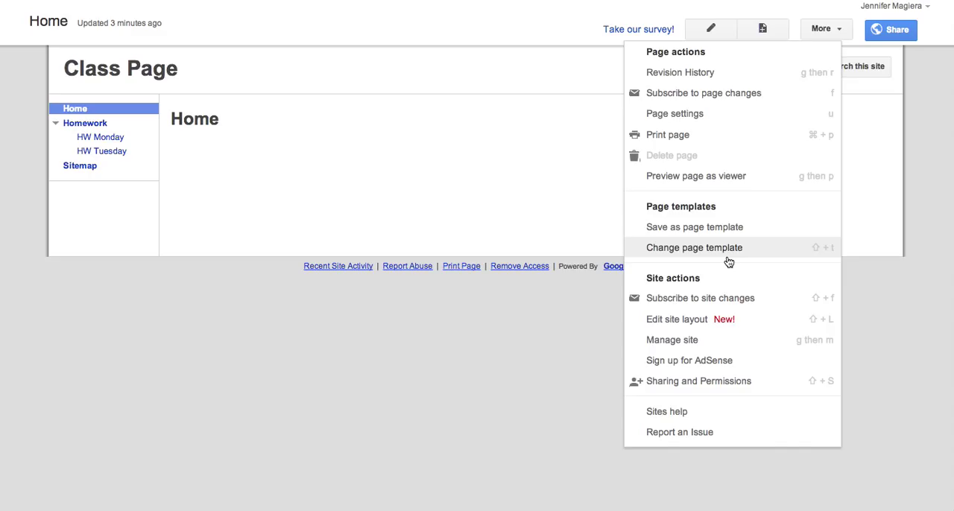
click(721, 343)
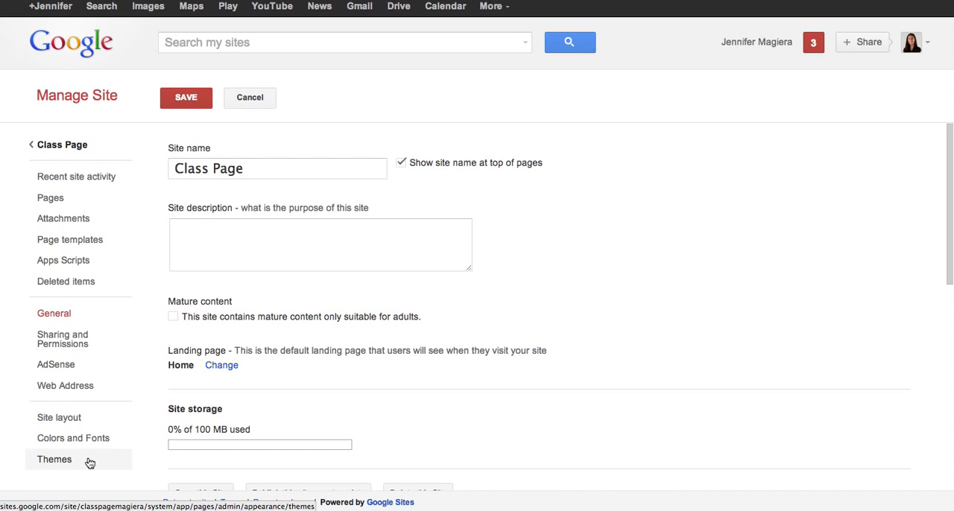
click(69, 420)
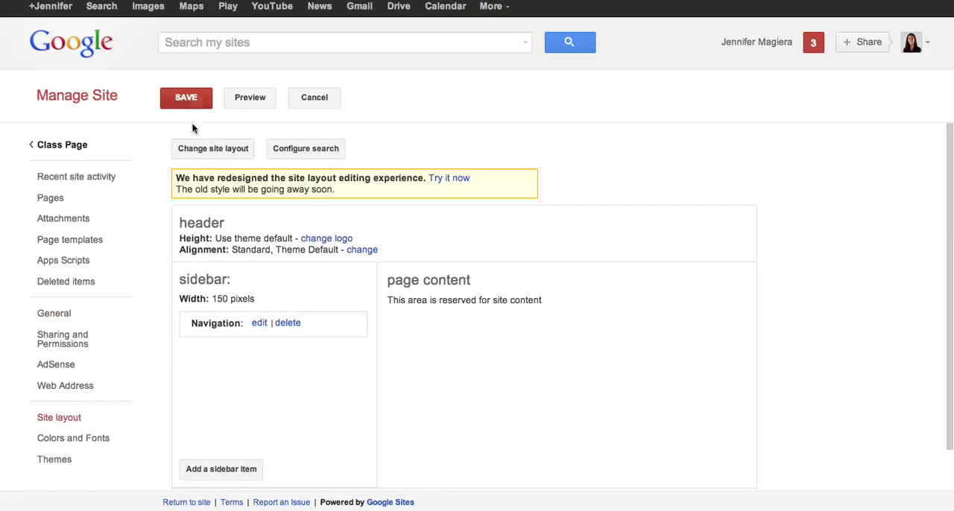
- Examine the sidebar navigation settings and the page elements available for the sidebar
click(259, 323)
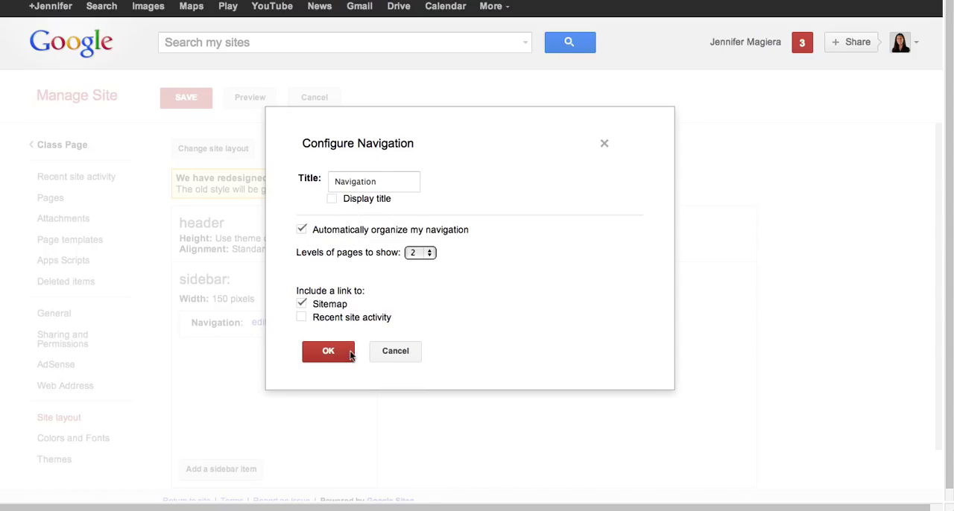
click(322, 352)
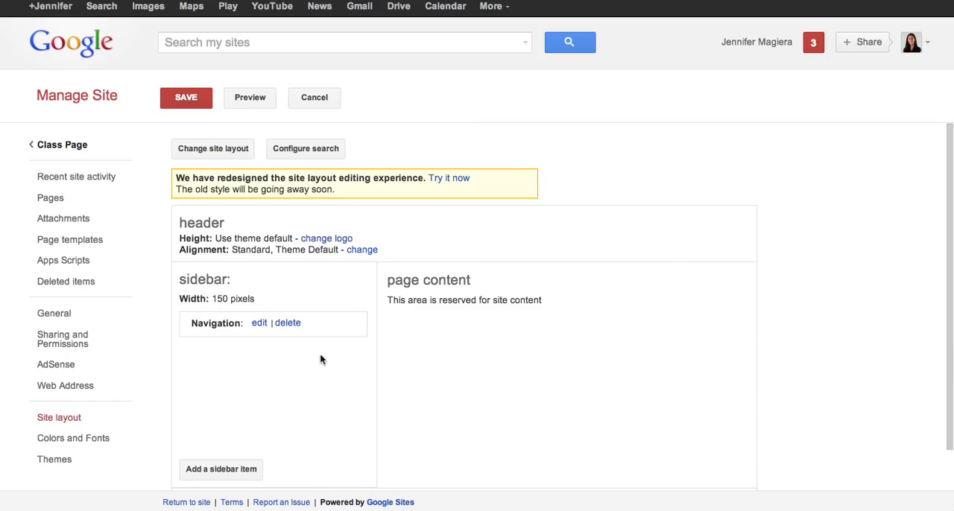
click(236, 469)
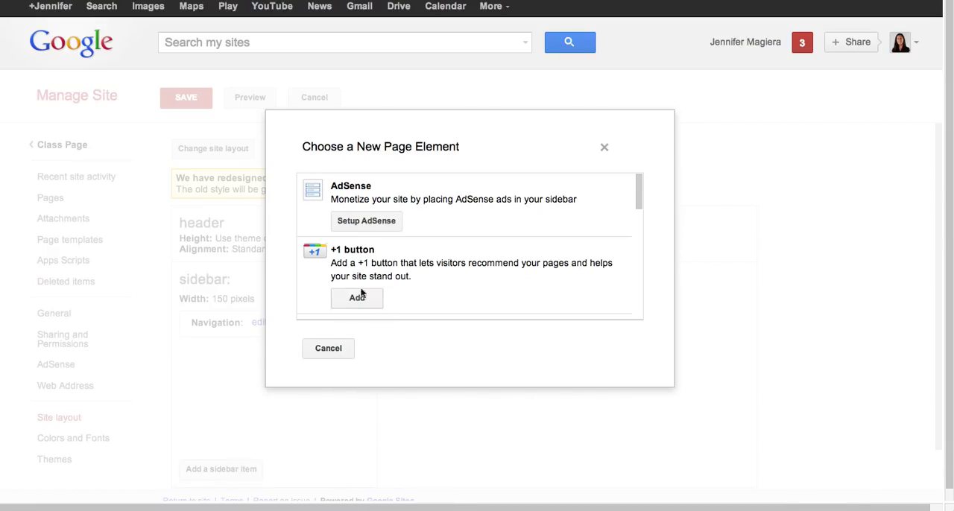
scroll(387, 257, down, 10)
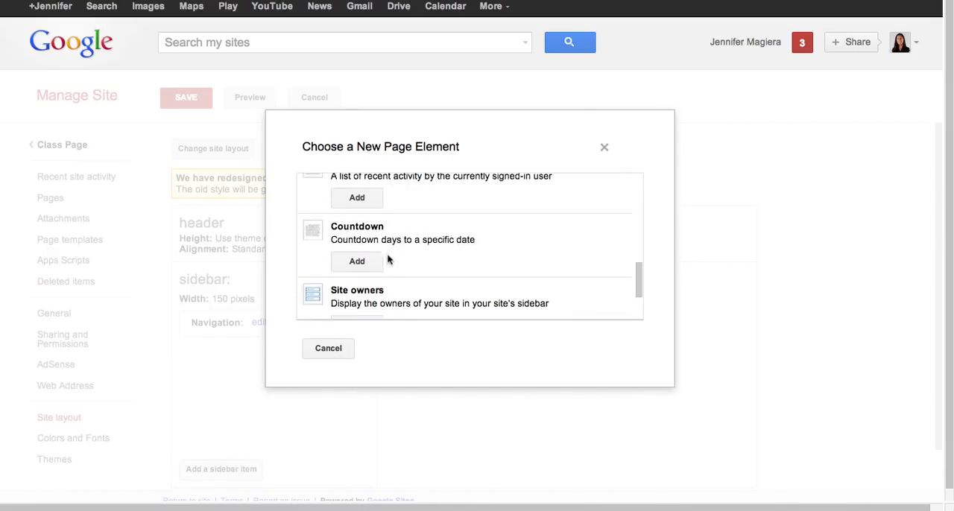
scroll(387, 259, down, 4)
scroll(388, 255, up, 3)
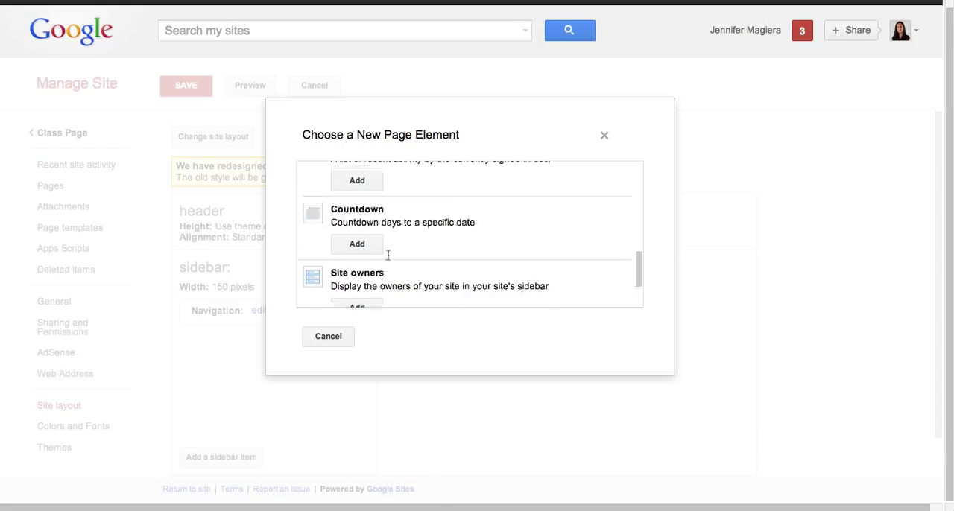
scroll(387, 255, up, 10)
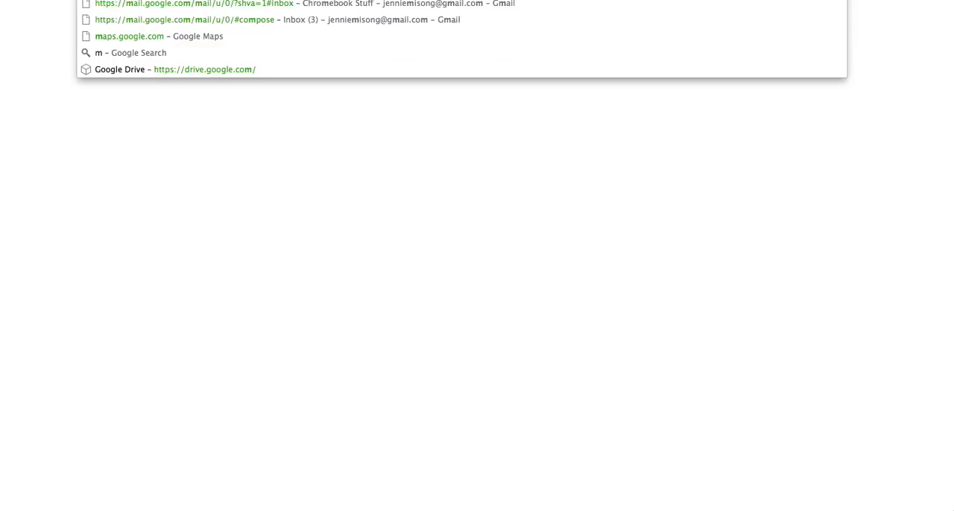
- Open the teacher's existing class website in a new tab and examine its sidebar items as an example
text(s)
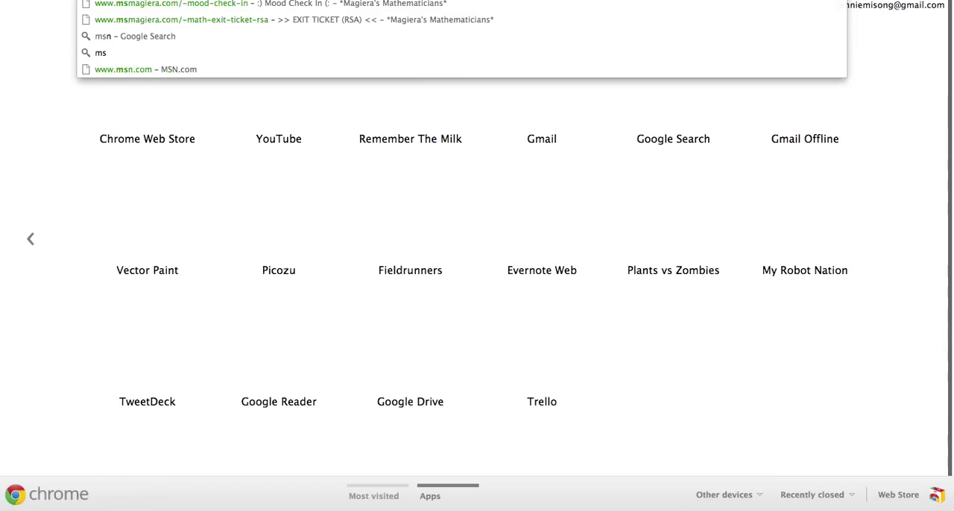
text(era.com)
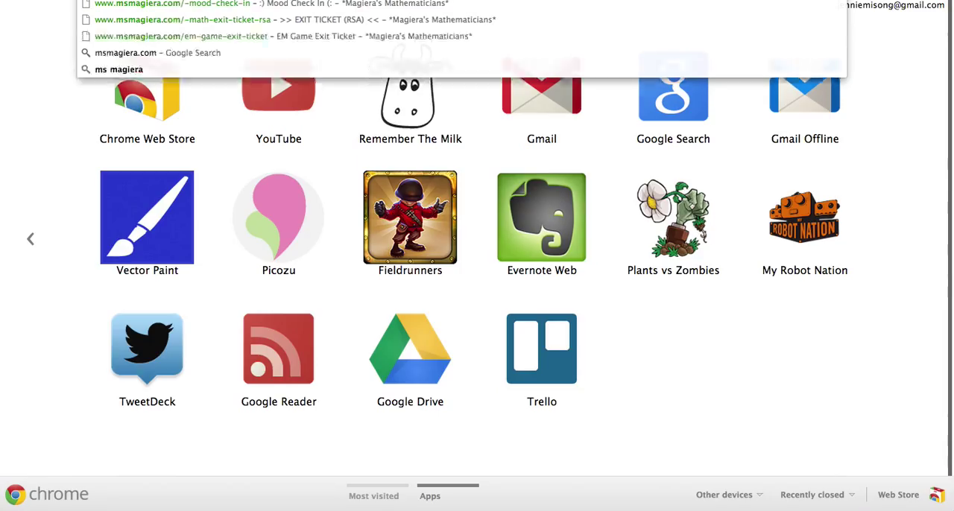
key(Return)
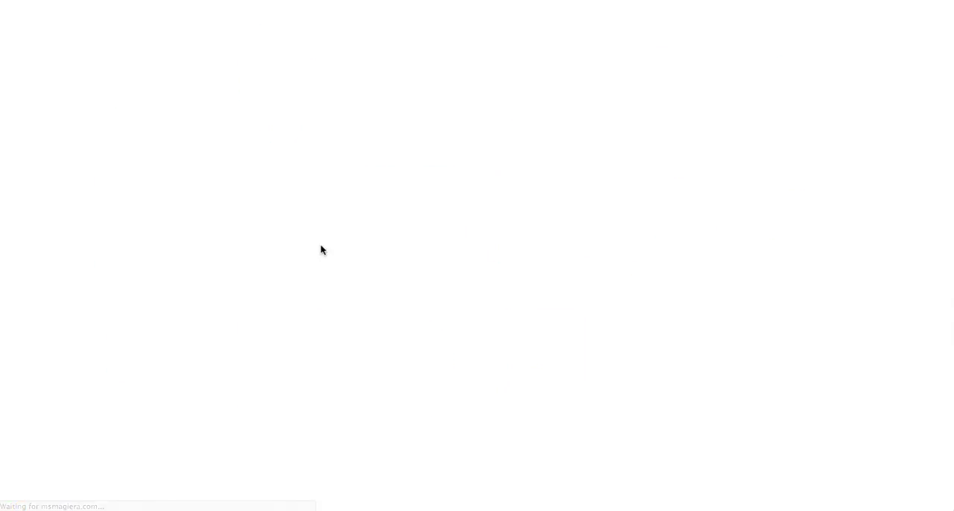
scroll(184, 358, down, 3)
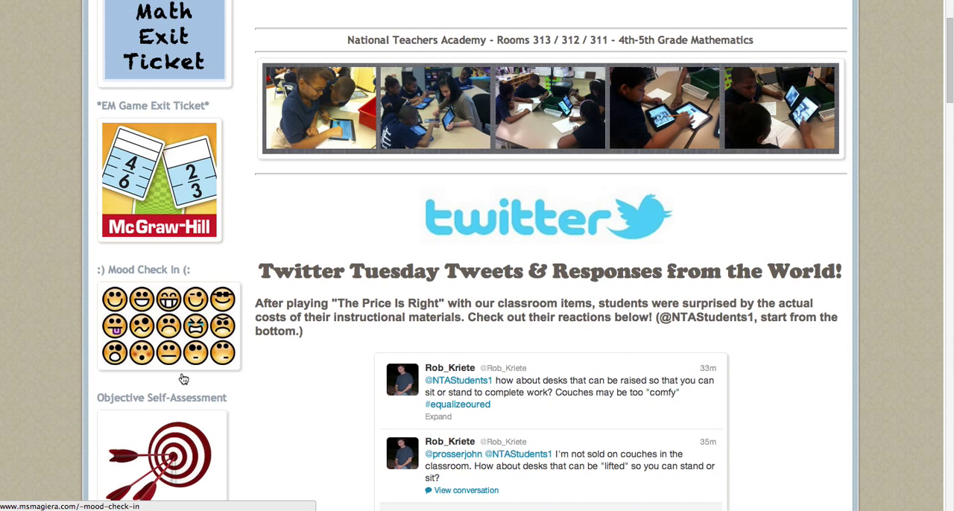
scroll(206, 155, up, 3)
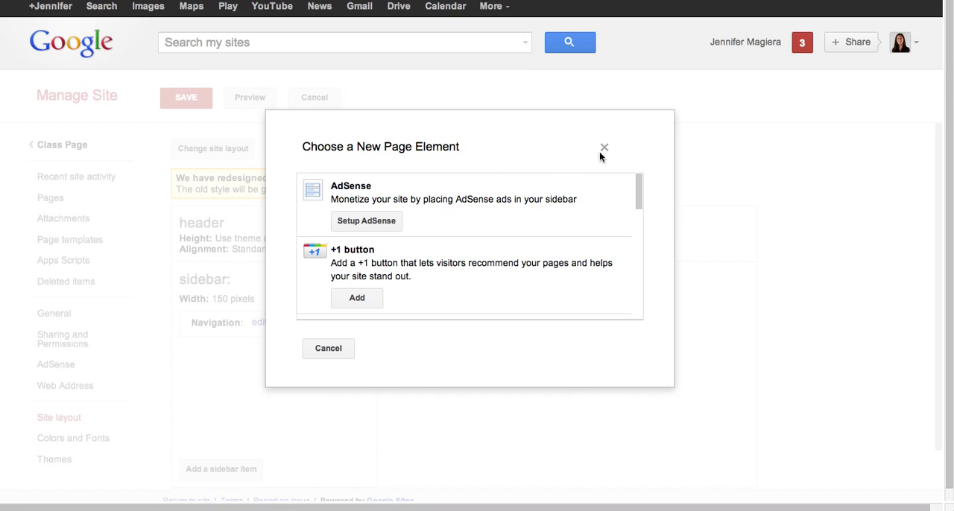
- Add a text box element to the sidebar in the site layout
click(601, 151)
click(238, 470)
scroll(537, 204, down, 10)
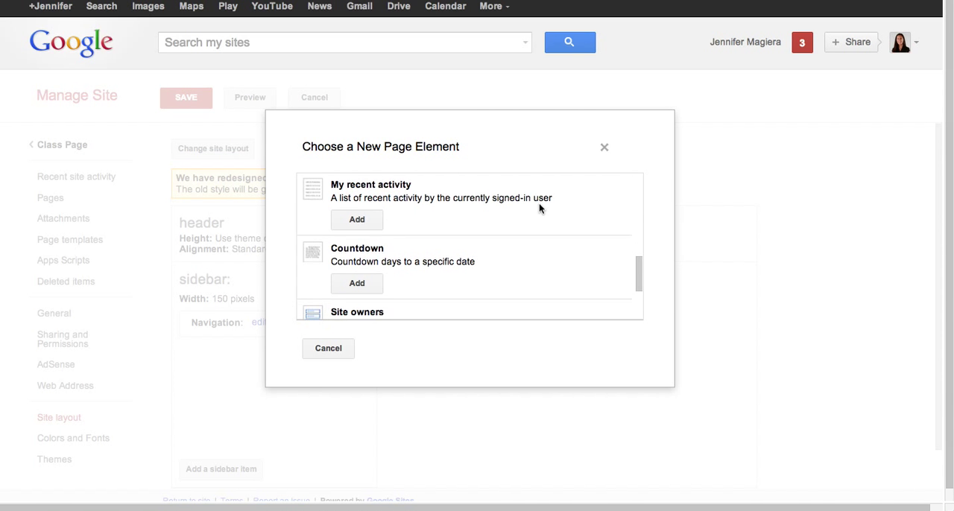
scroll(539, 206, down, 5)
scroll(538, 205, up, 5)
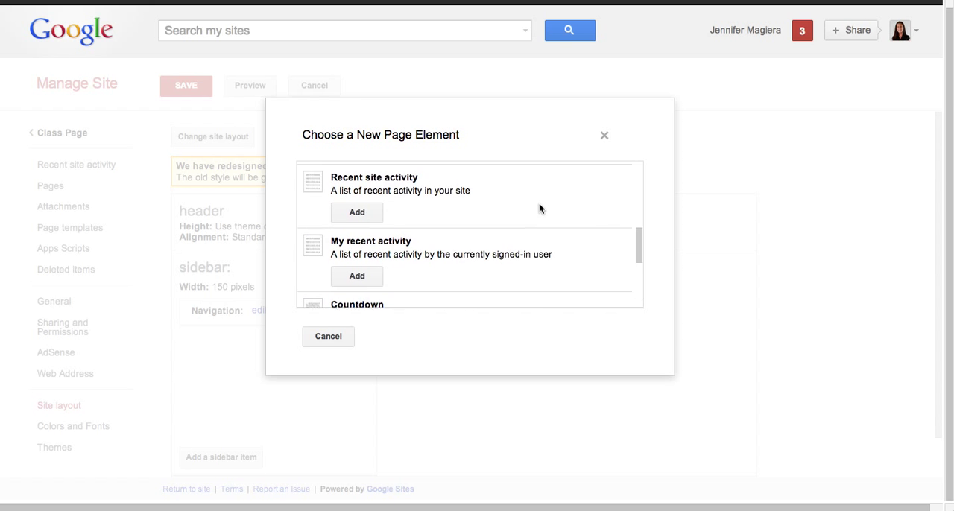
scroll(539, 202, up, 8)
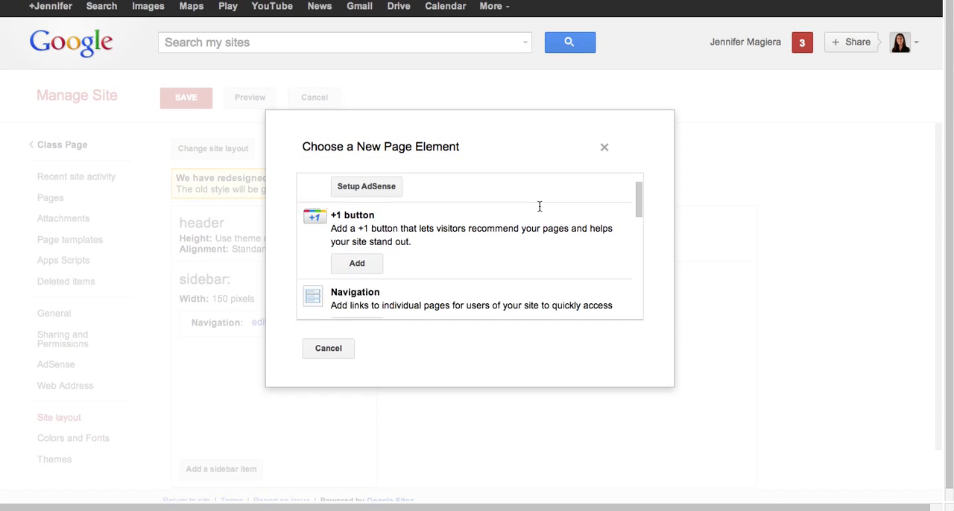
scroll(539, 206, down, 5)
click(356, 247)
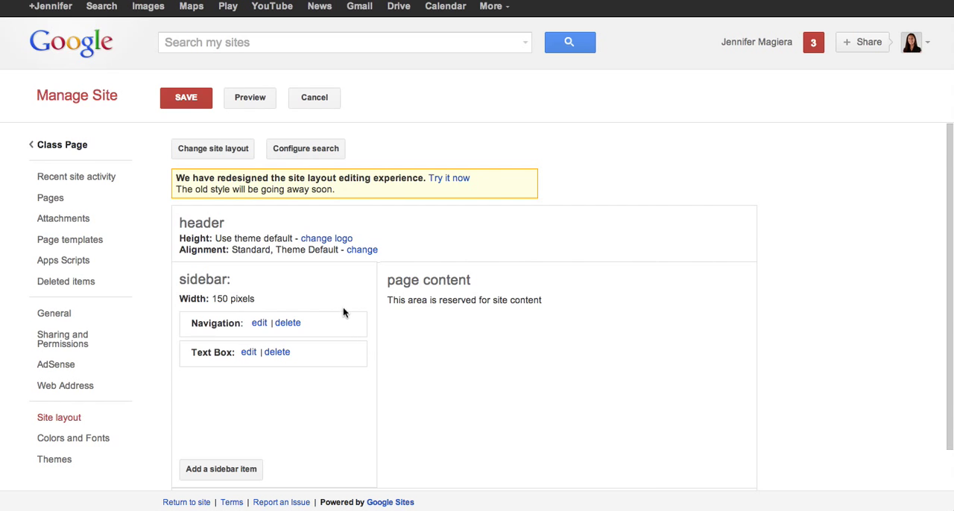
- Title the sidebar text box Exit Ticket and place the cursor in its content area
click(247, 352)
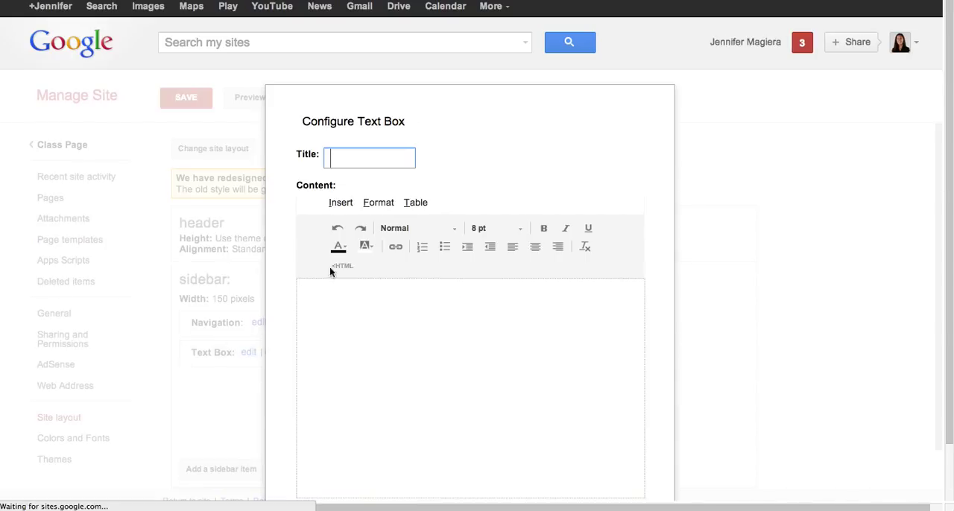
text(Exit Ticket)
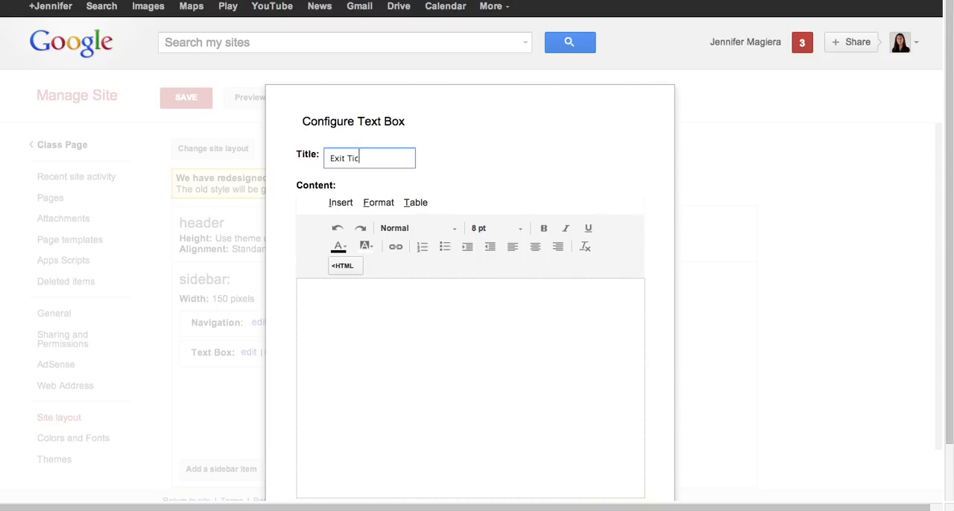
click(337, 203)
click(411, 345)
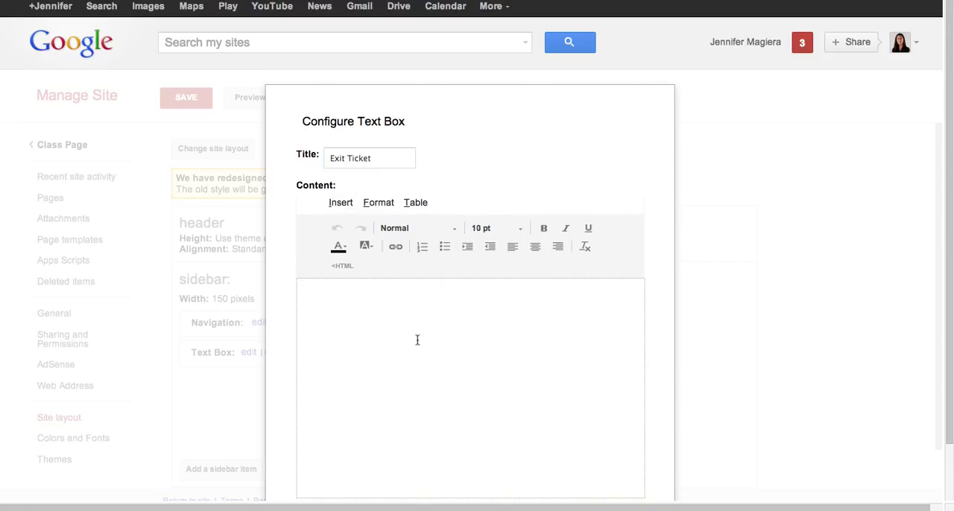
- Switch to Keynote and create a new presentation with the White theme at 1024 x 768
mouse_move(341, 477)
click(390, 466)
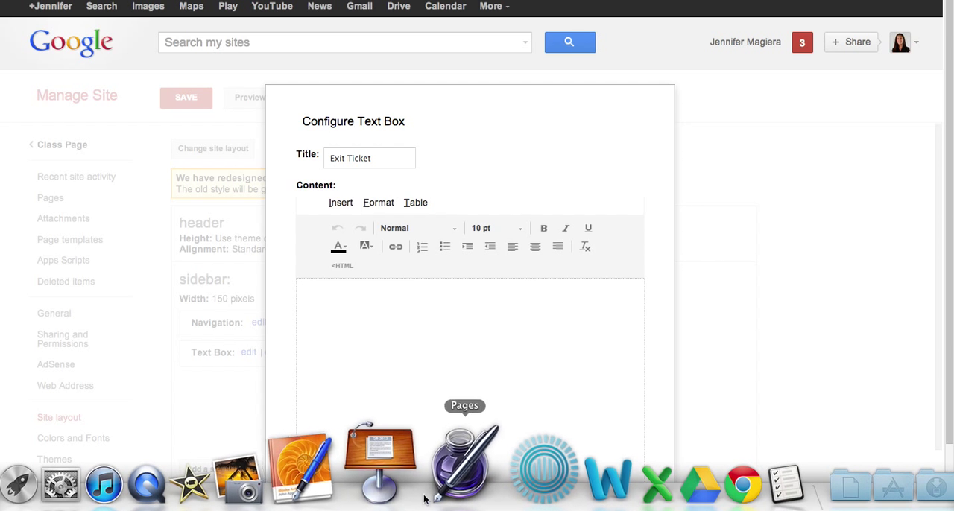
click(304, 290)
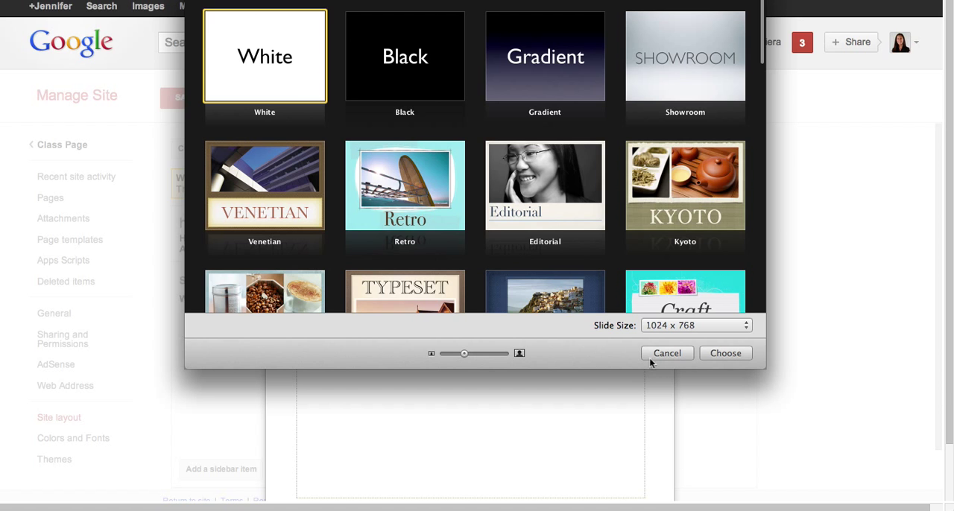
click(726, 353)
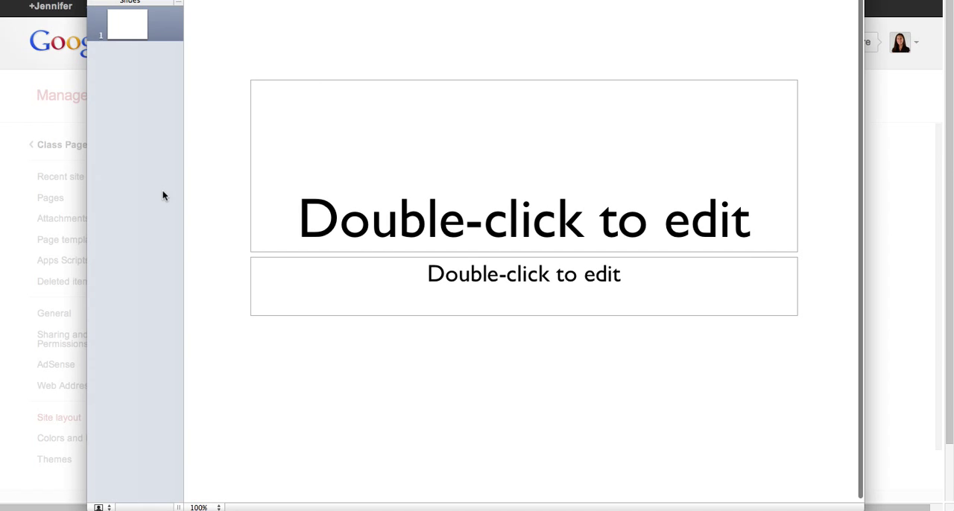
- Delete the subtitle and title placeholders from the first slide
click(410, 293)
key(Delete)
click(448, 199)
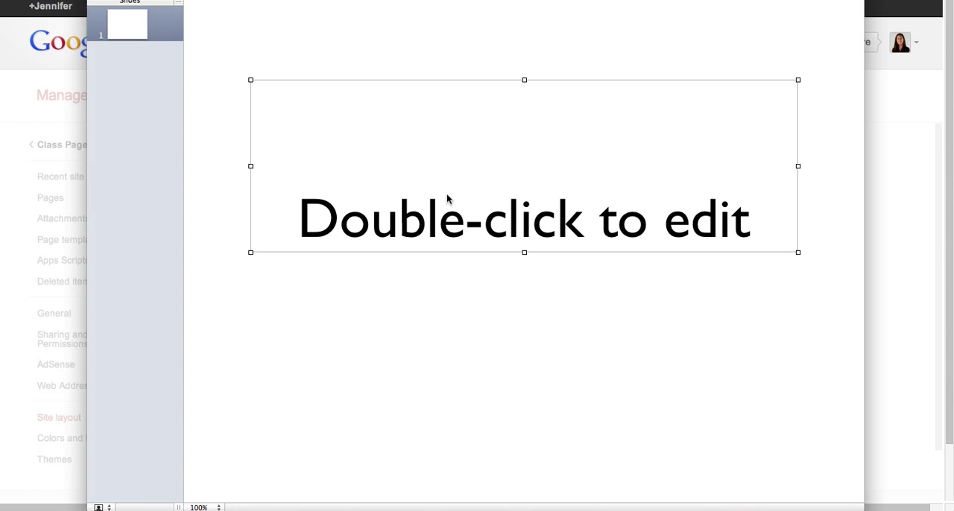
key(Delete)
- Insert a text box on the blank slide and make its text Exit Ticket
click(364, 0)
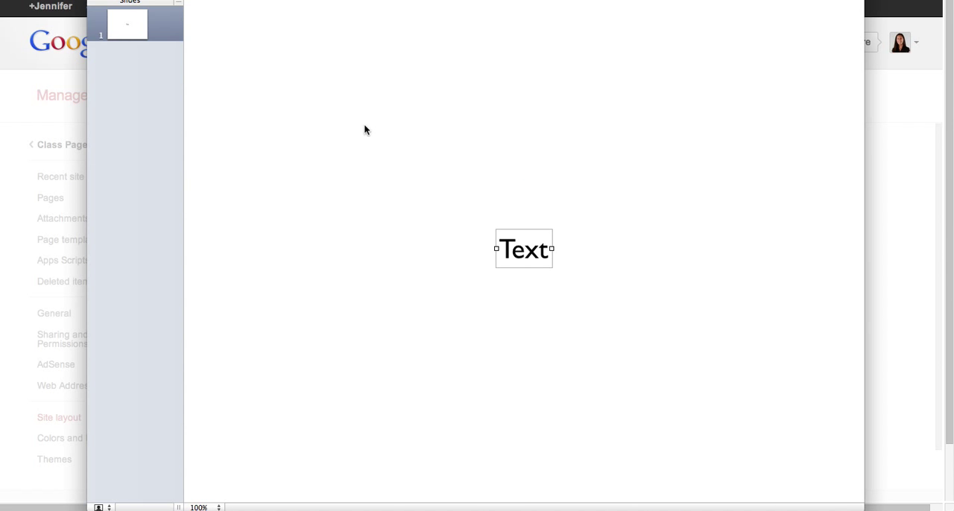
double_click(535, 256)
text(Exit)
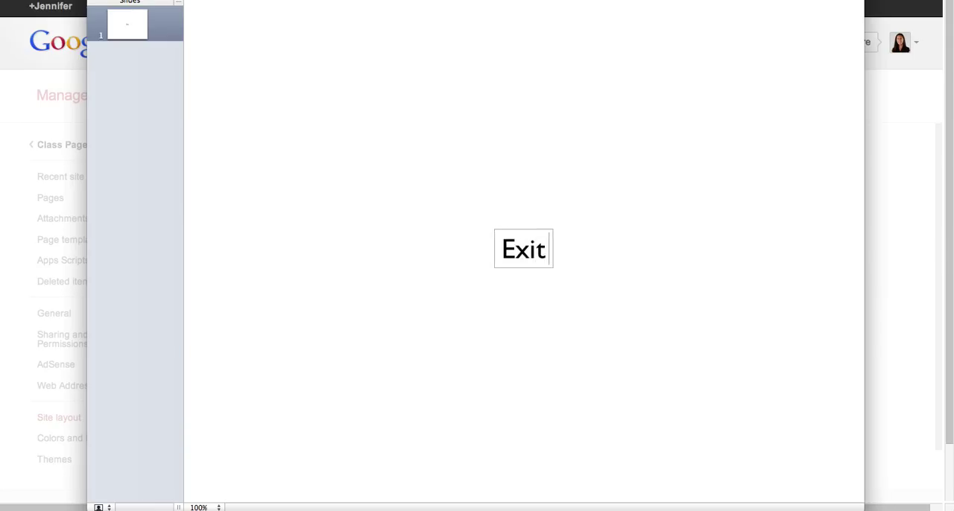
text( Ticket)
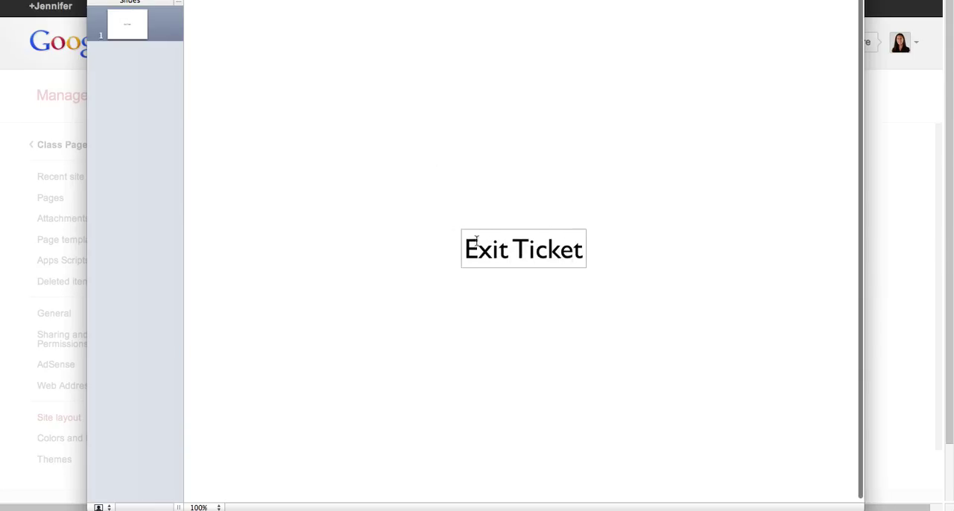
- Narrow the Exit Ticket text box so its two words wrap onto separate lines
click(579, 307)
double_click(554, 253)
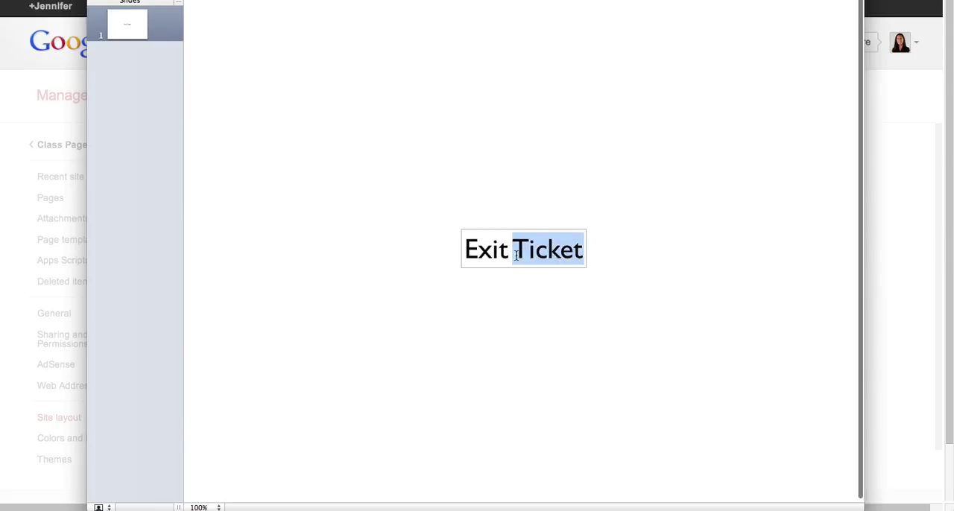
click(515, 255)
drag(588, 252, 560, 257)
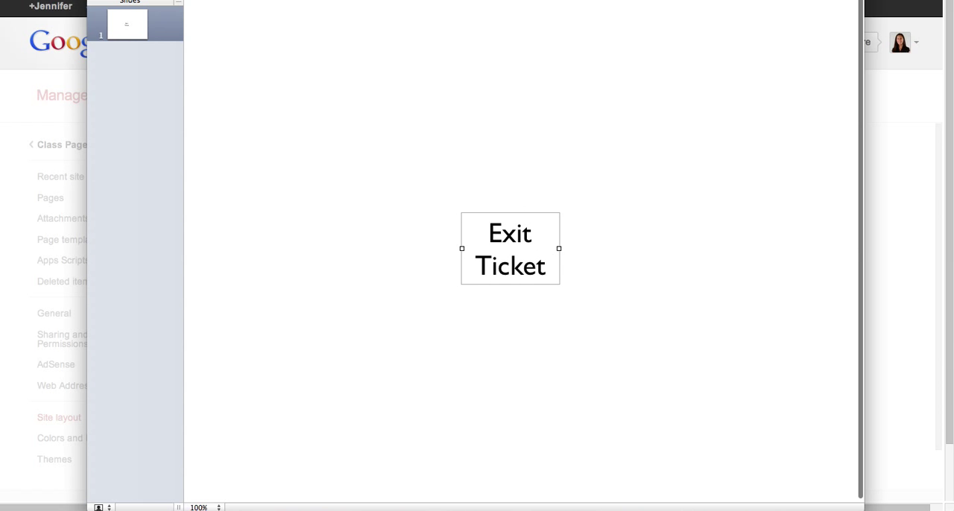
- Give the Exit Ticket text box a blue fill and a rough, brush-like black outline
click(699, 0)
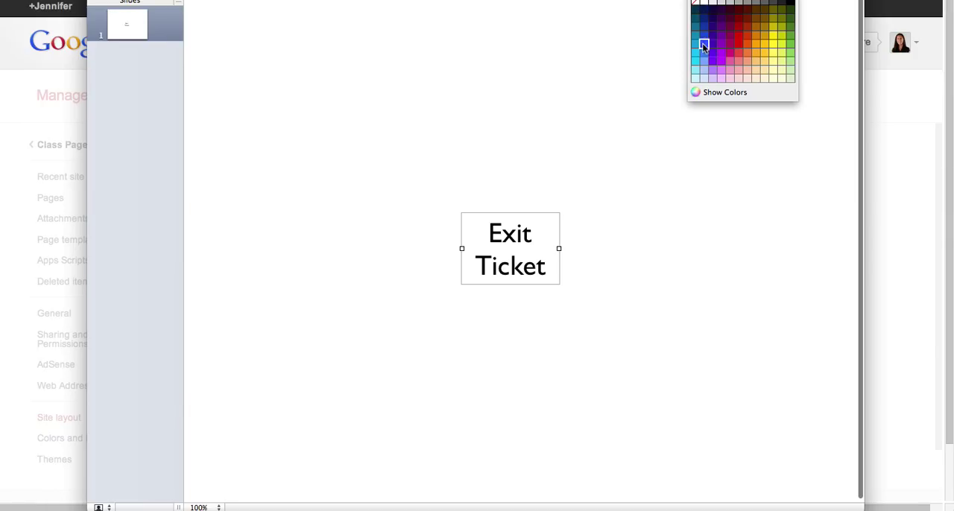
click(704, 46)
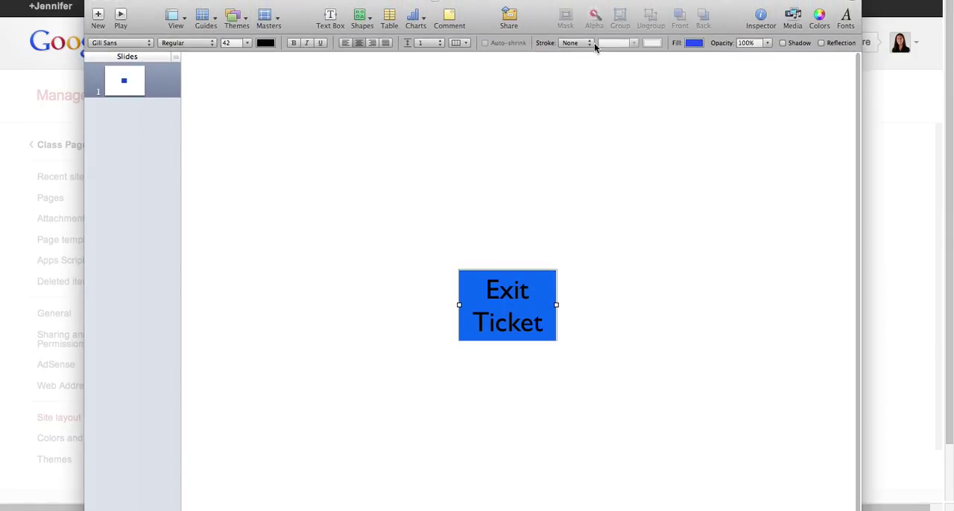
click(594, 42)
click(594, 97)
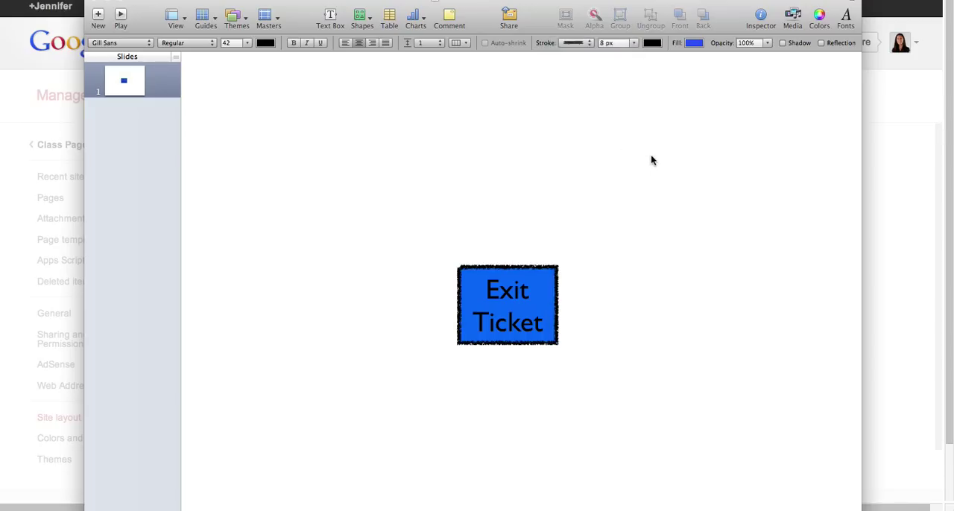
- Capture a screenshot of just the blue Exit Ticket box and close the Keynote presentation to return to Google Sites
click(533, 405)
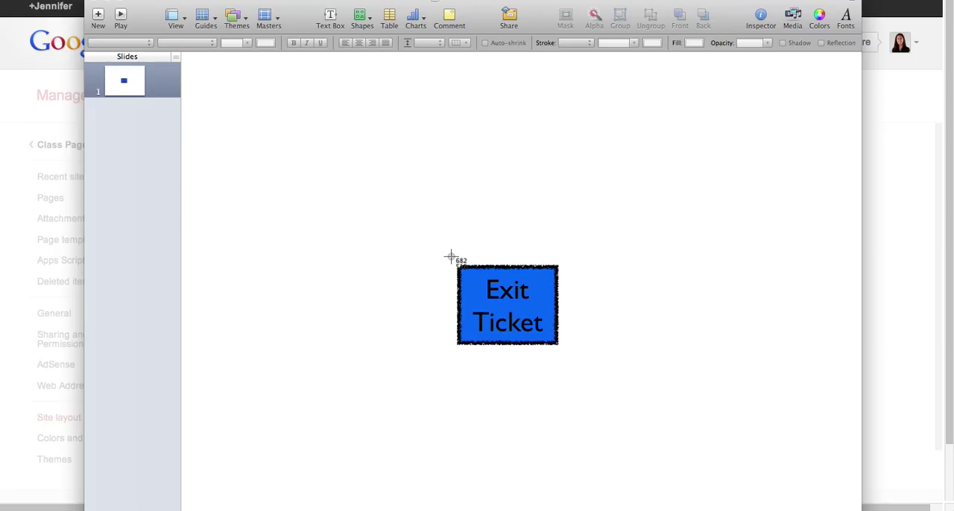
drag(451, 260, 565, 349)
drag(289, 14, 298, 52)
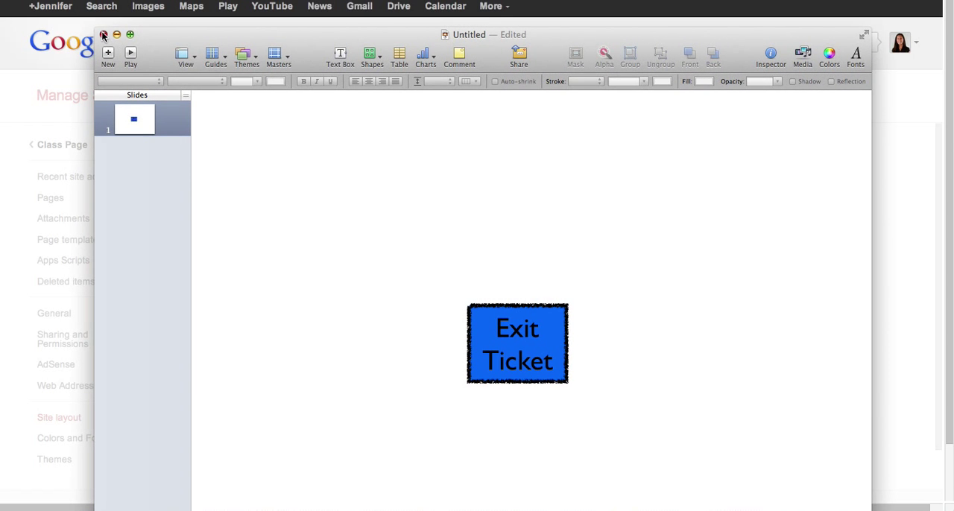
click(104, 35)
click(422, 211)
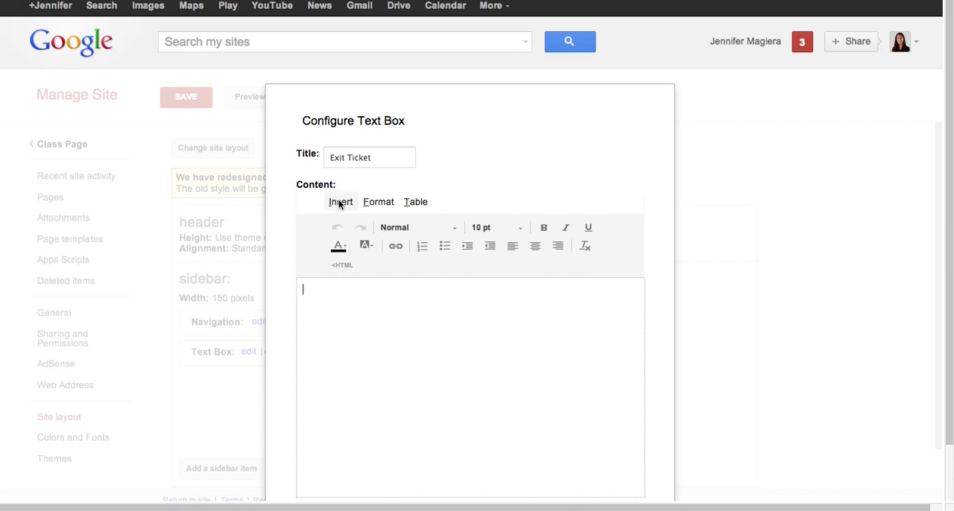
- Insert the Exit Ticket screenshot from the Desktop as an uploaded image in the sidebar text box's content
click(340, 202)
click(367, 222)
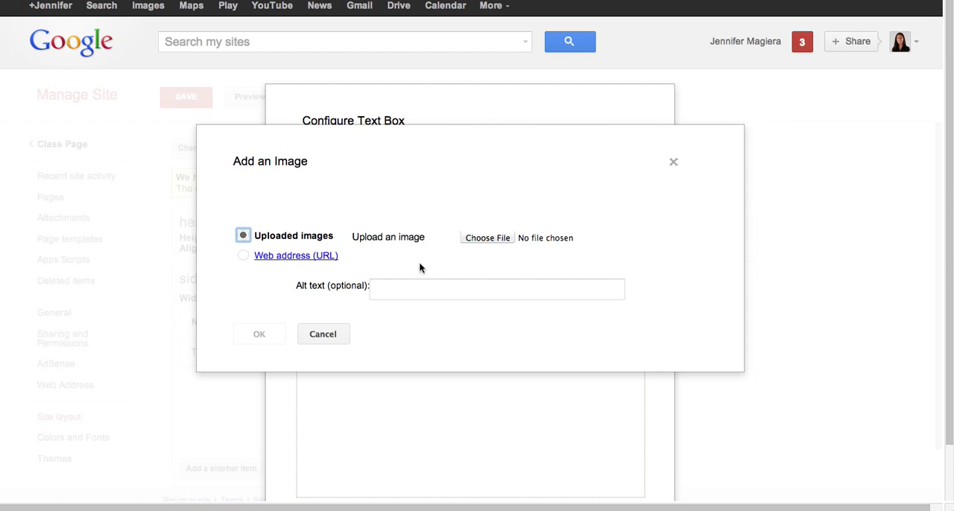
click(488, 237)
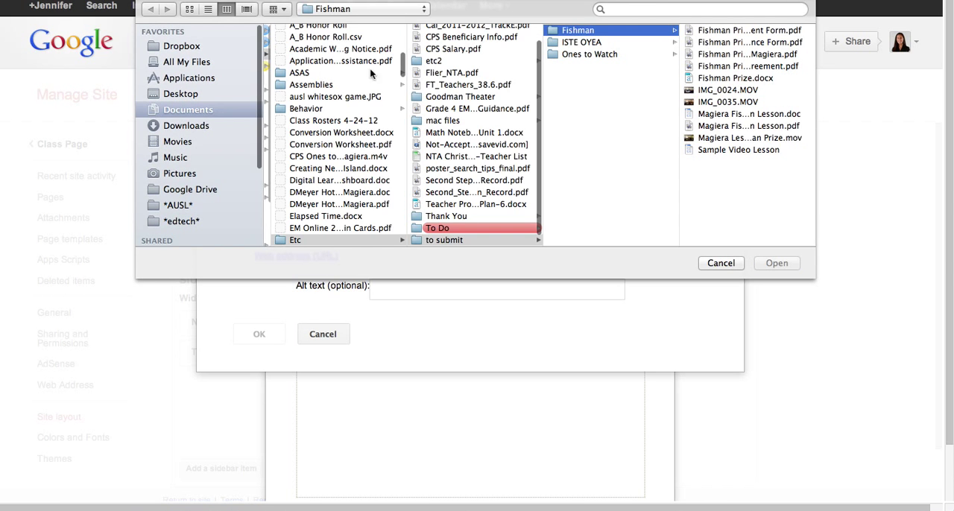
click(195, 95)
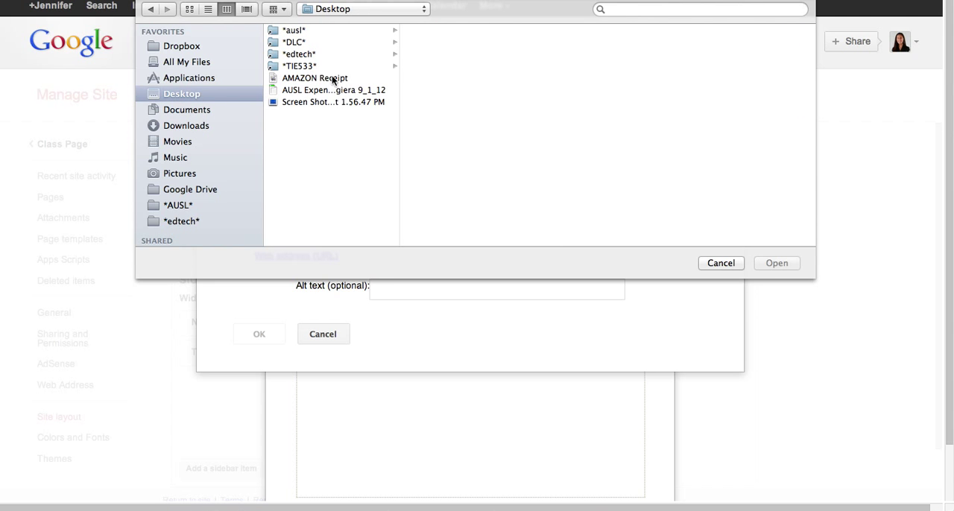
click(332, 103)
click(782, 266)
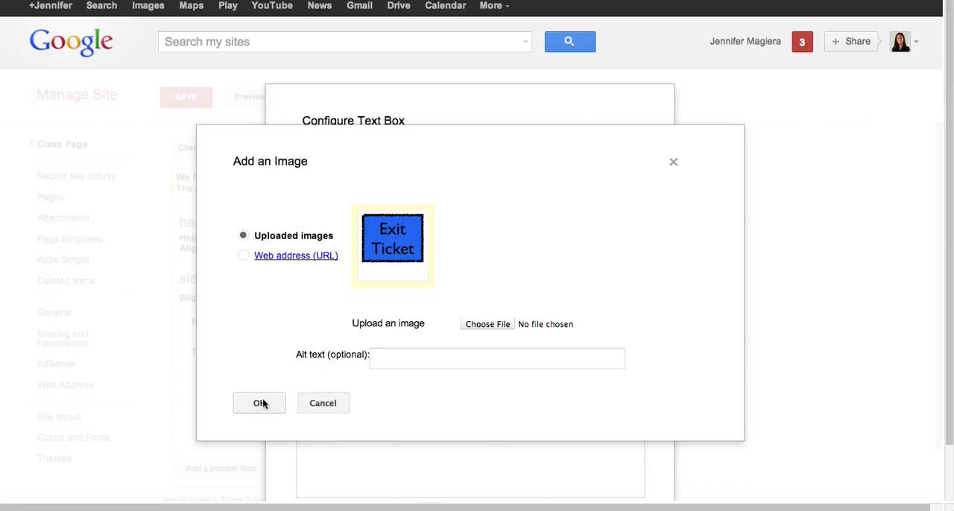
click(262, 403)
click(527, 396)
click(436, 327)
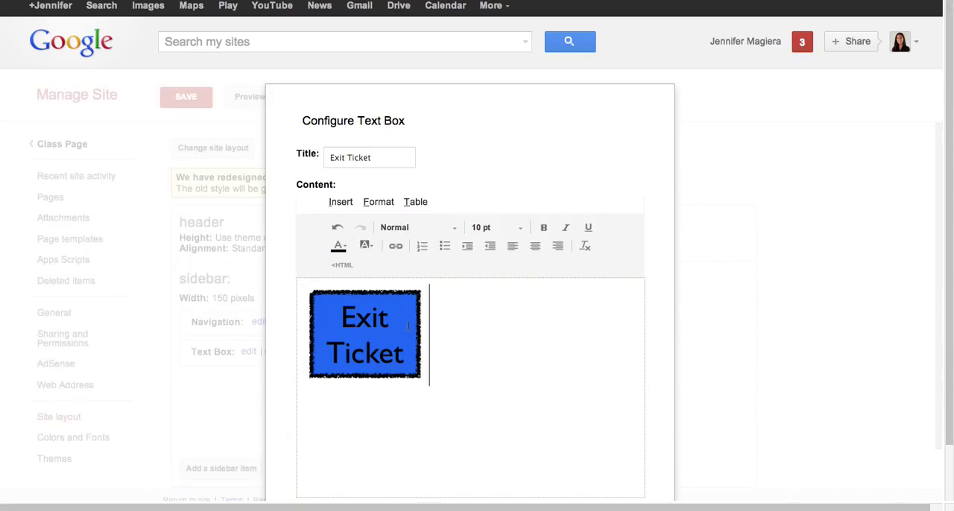
- Change the image's link to a new top-level web page titled Exit Ticket
click(407, 325)
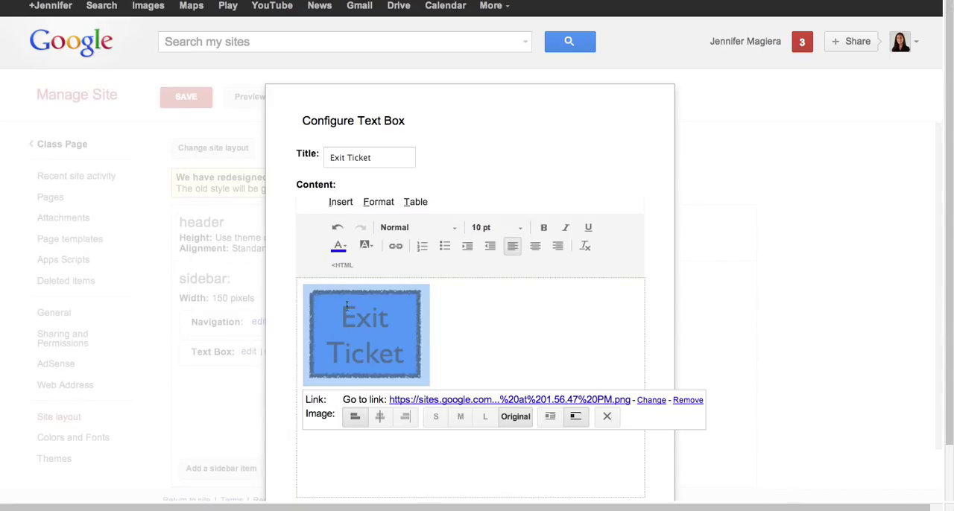
click(651, 400)
triple_click(408, 221)
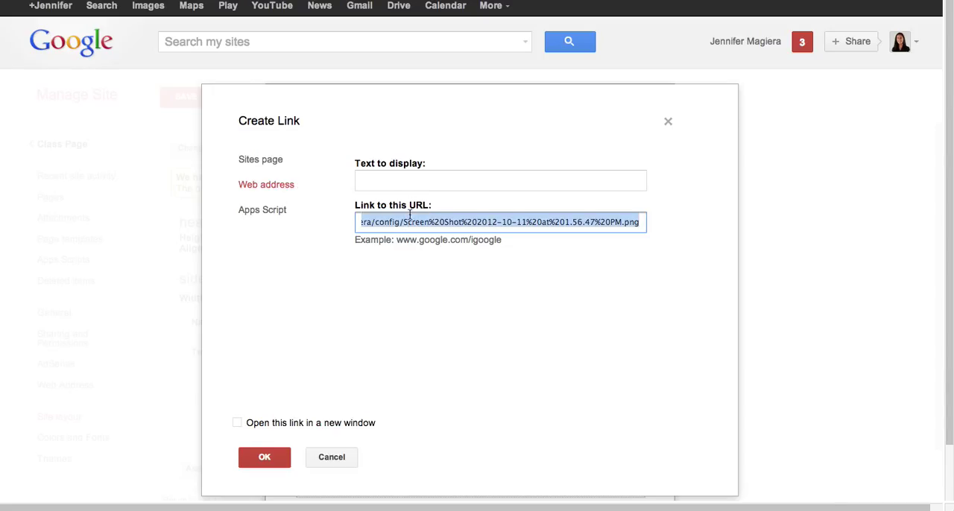
click(261, 159)
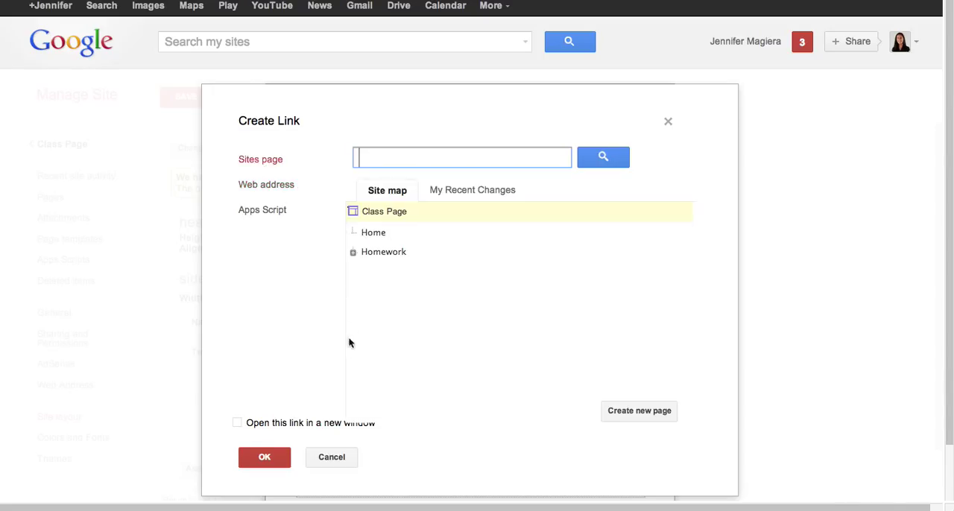
click(653, 412)
text(Exoit Ticket)
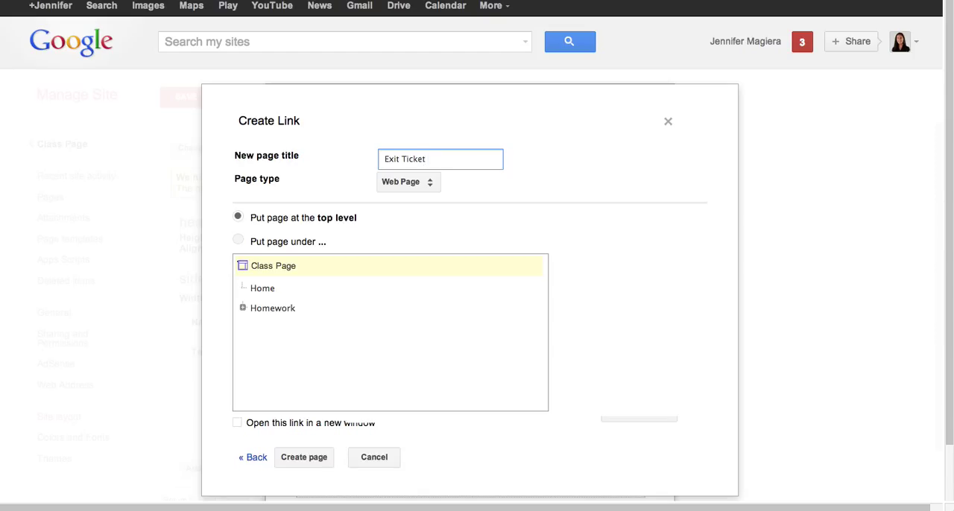
click(302, 465)
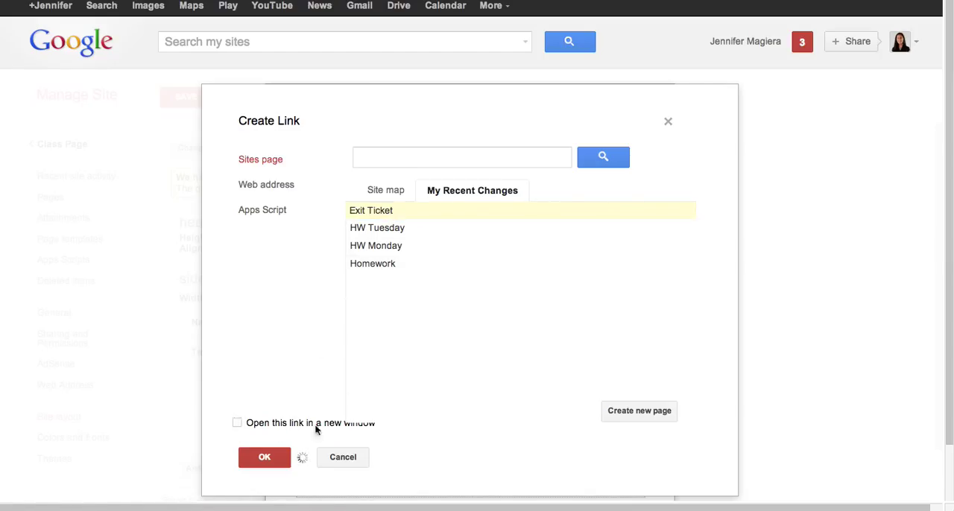
click(278, 458)
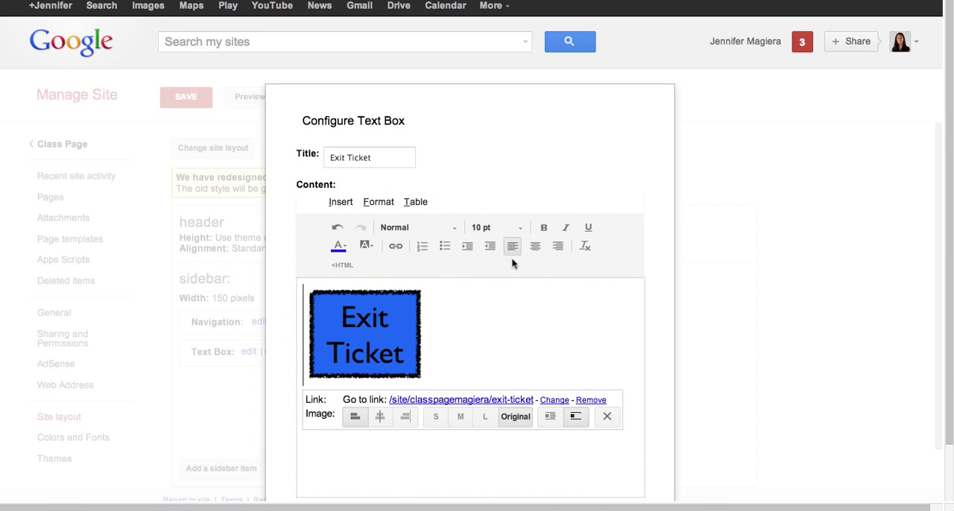
- Confirm the text box configuration, save the site layout and return to the Class Page site
scroll(583, 149, down, 2)
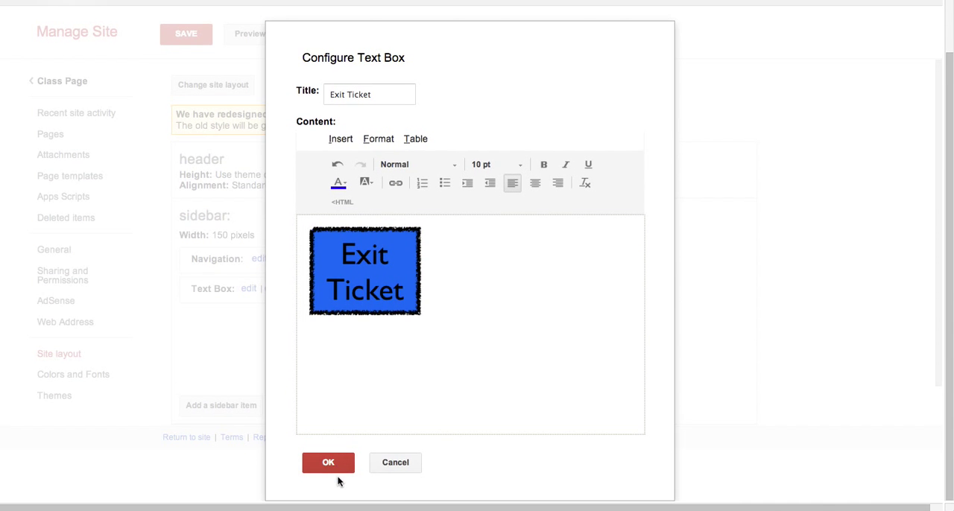
click(329, 462)
click(185, 97)
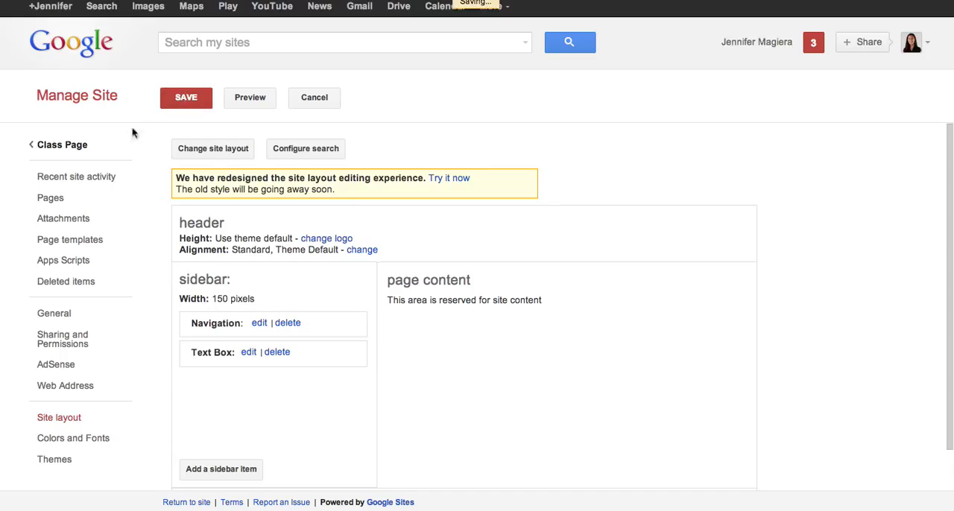
click(78, 153)
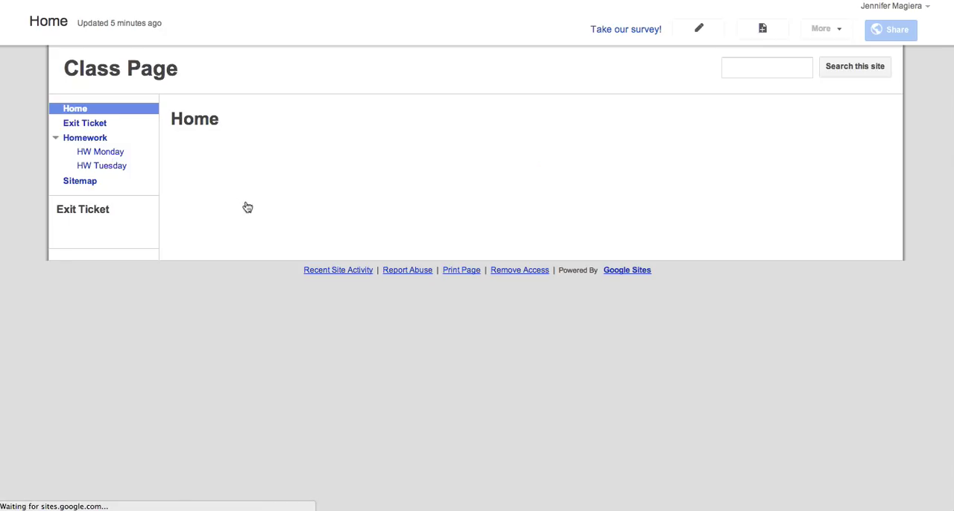
- Open the Exit Ticket page through its sidebar image
click(126, 256)
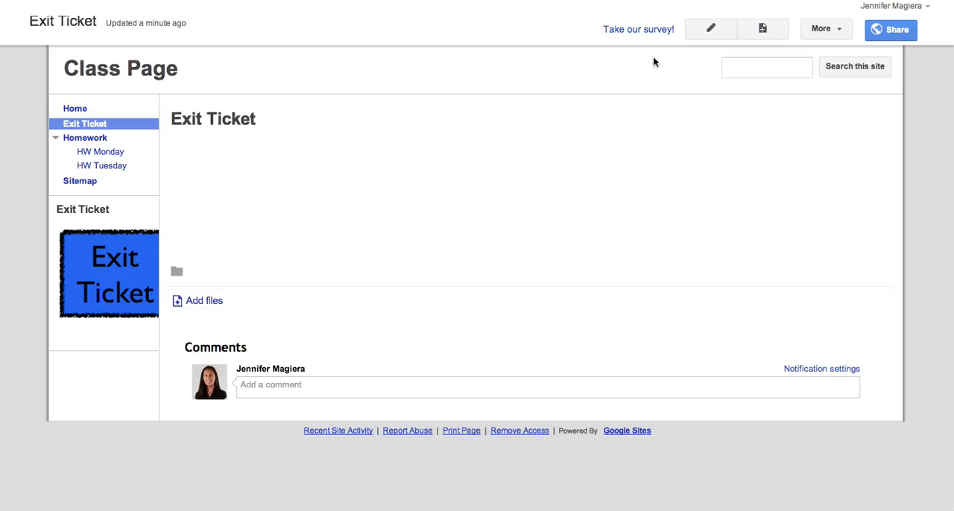
click(710, 28)
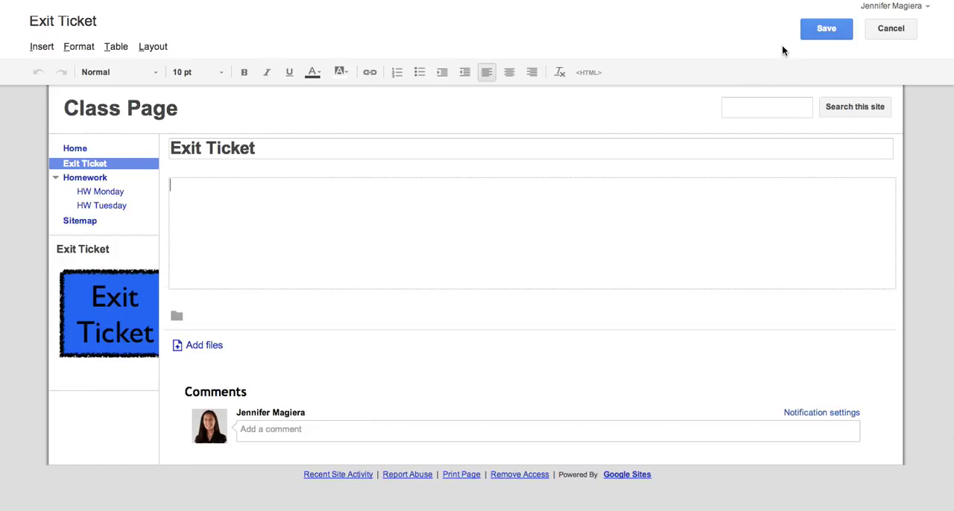
click(883, 30)
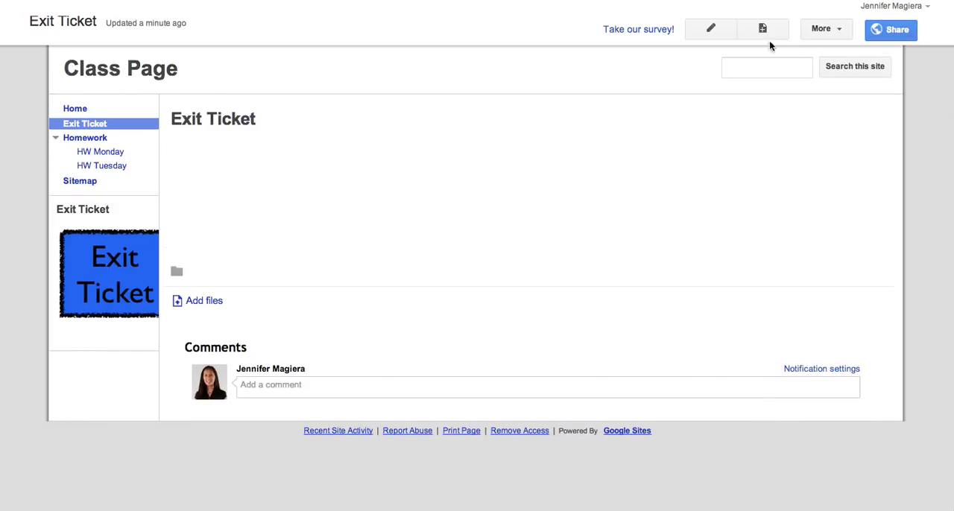
- Insert the :) Mood Check In (: spreadsheet form into the Exit Ticket page with the default display settings and save the page
click(708, 30)
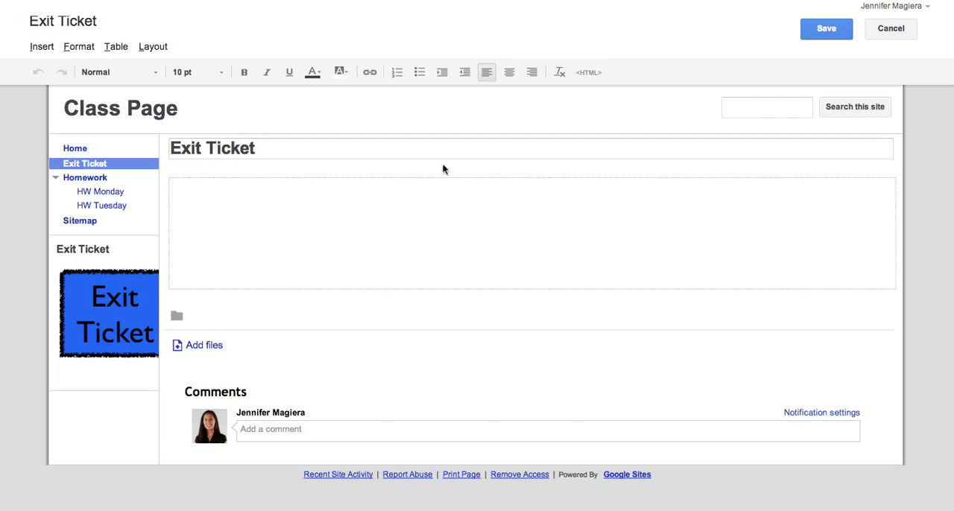
click(39, 44)
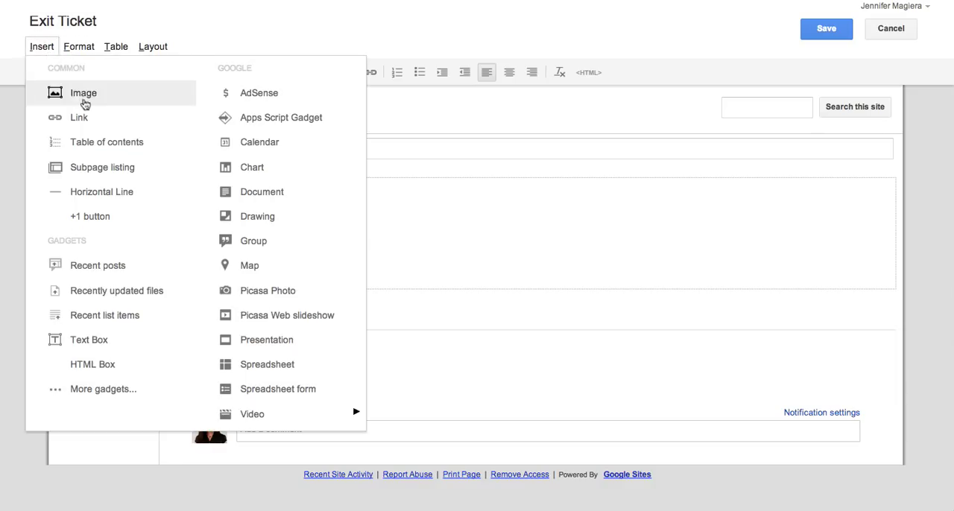
click(279, 395)
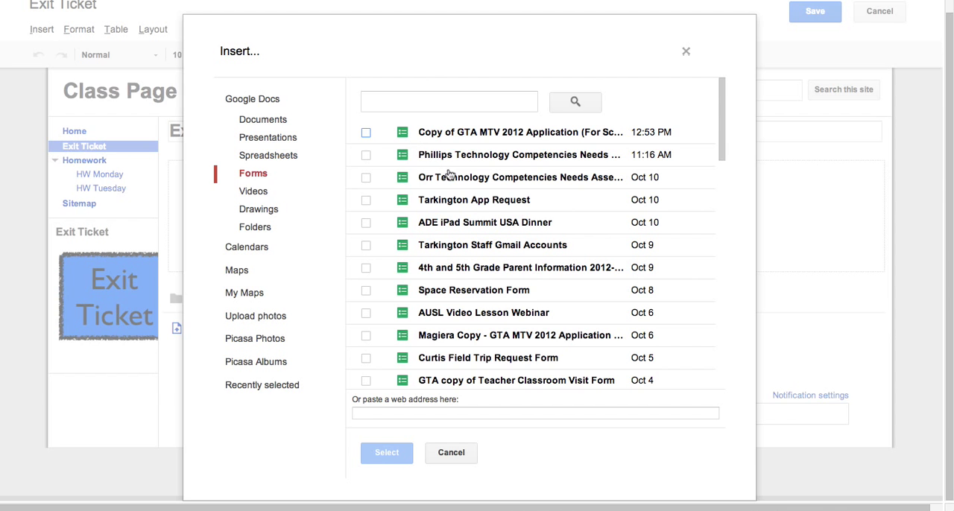
scroll(447, 156, down, 5)
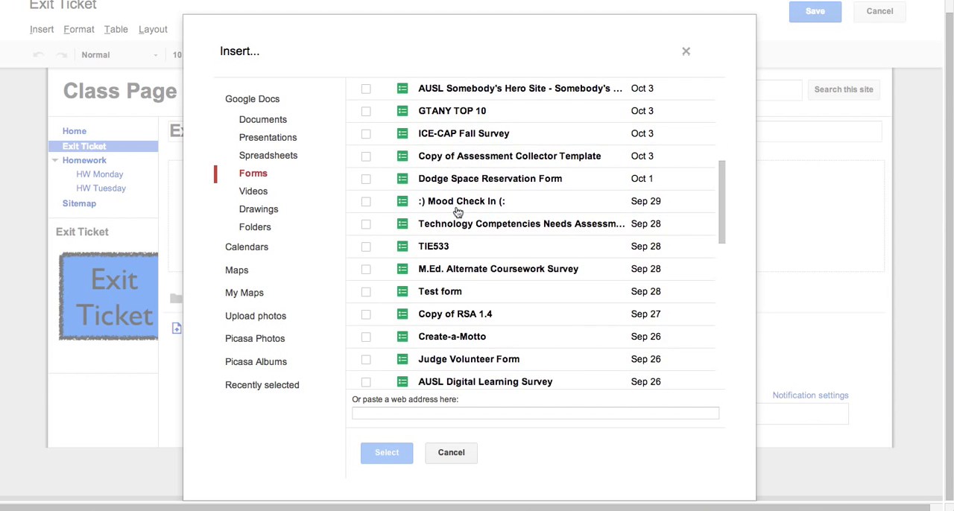
click(445, 210)
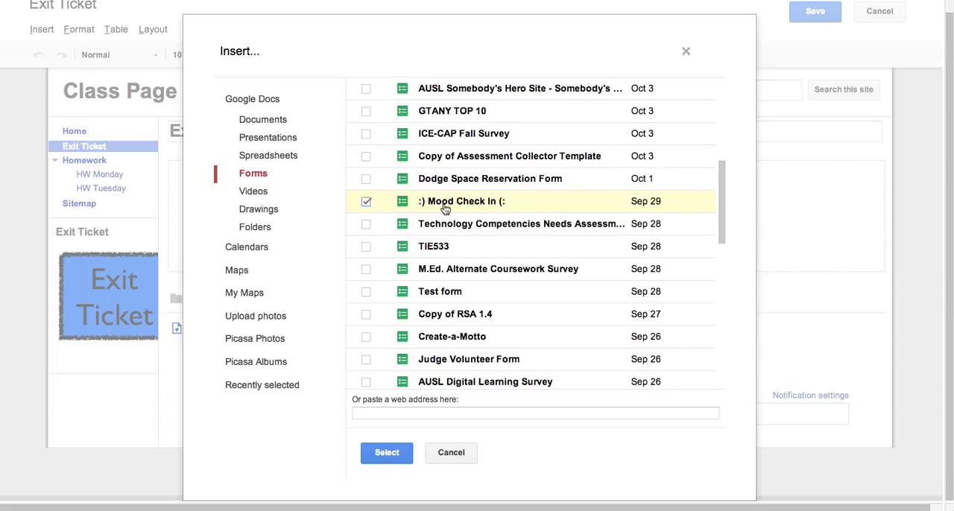
click(386, 452)
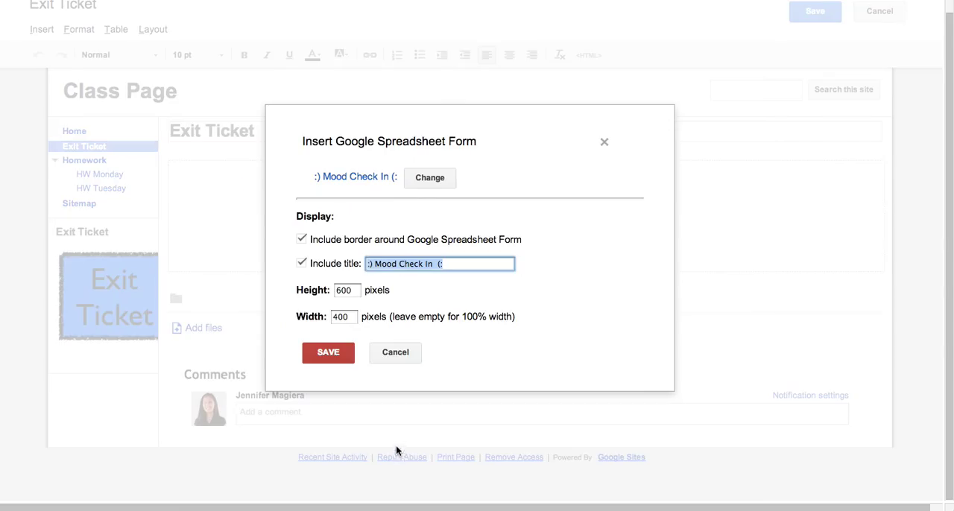
click(322, 351)
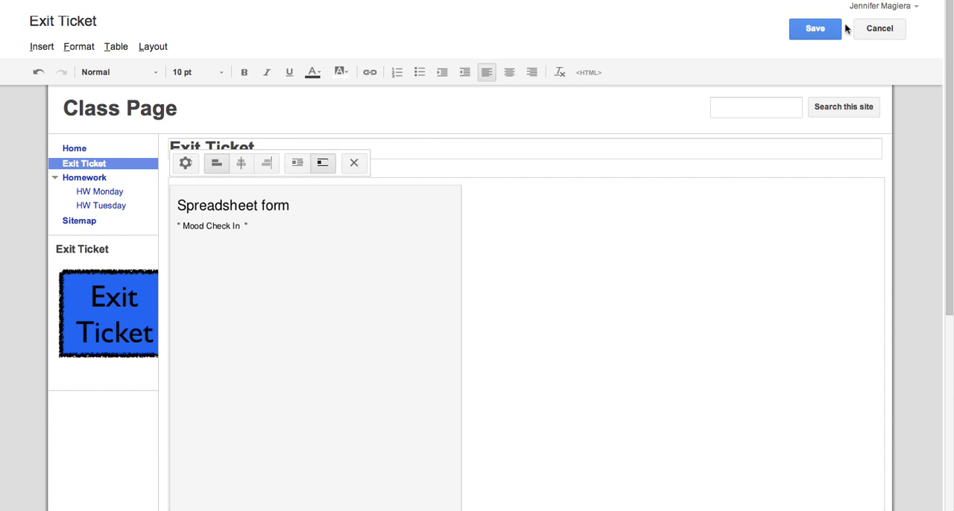
click(820, 30)
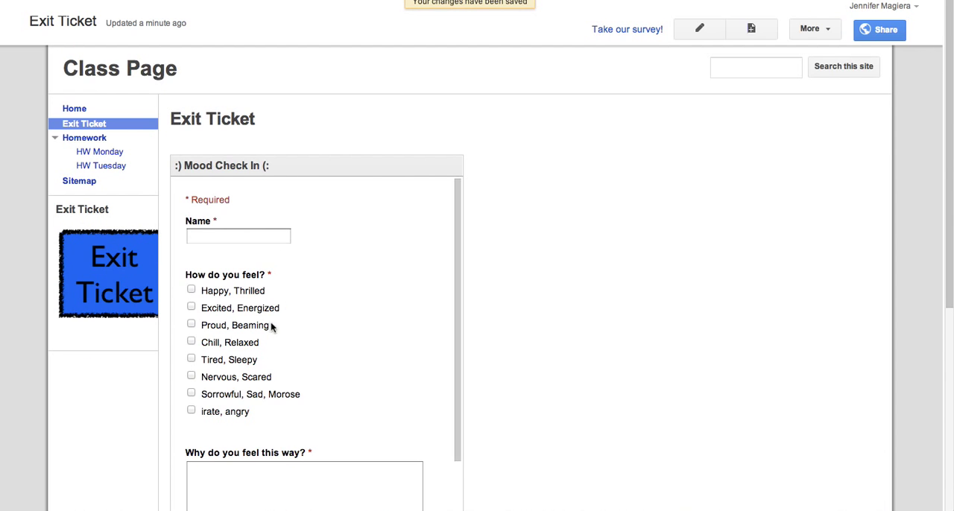
- Look over the embedded form on the Exit Ticket page and return to the site's home page
scroll(266, 359, down, 5)
scroll(261, 361, up, 5)
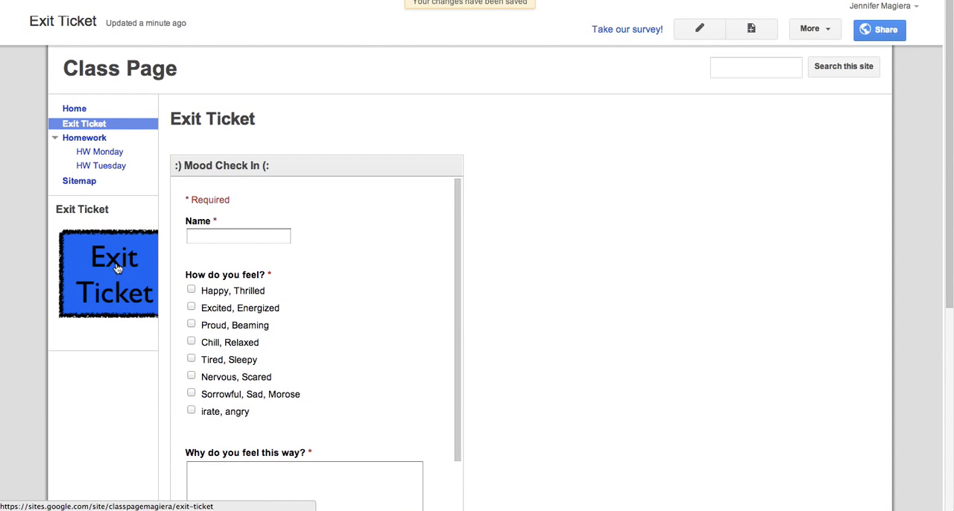
click(121, 67)
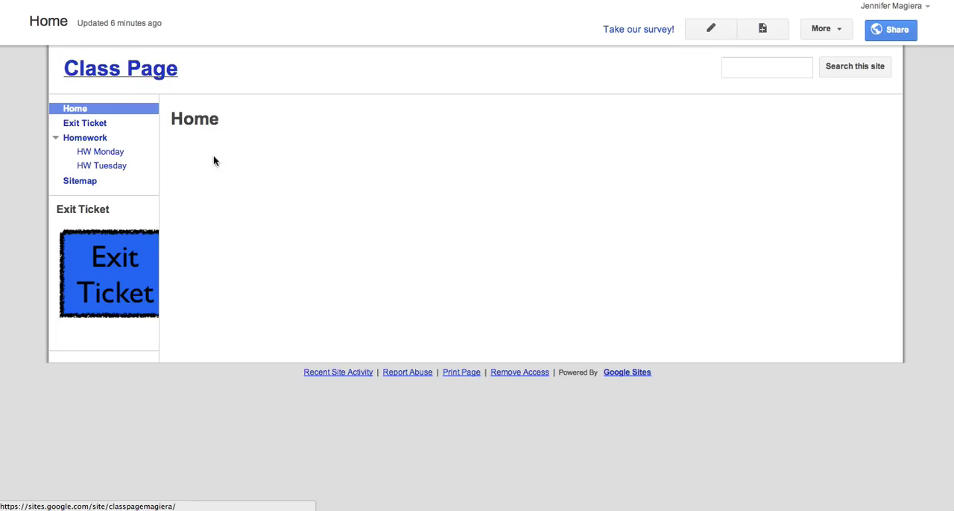
- Test the Exit Ticket image link in the site sidebar and return to the Home page
click(119, 277)
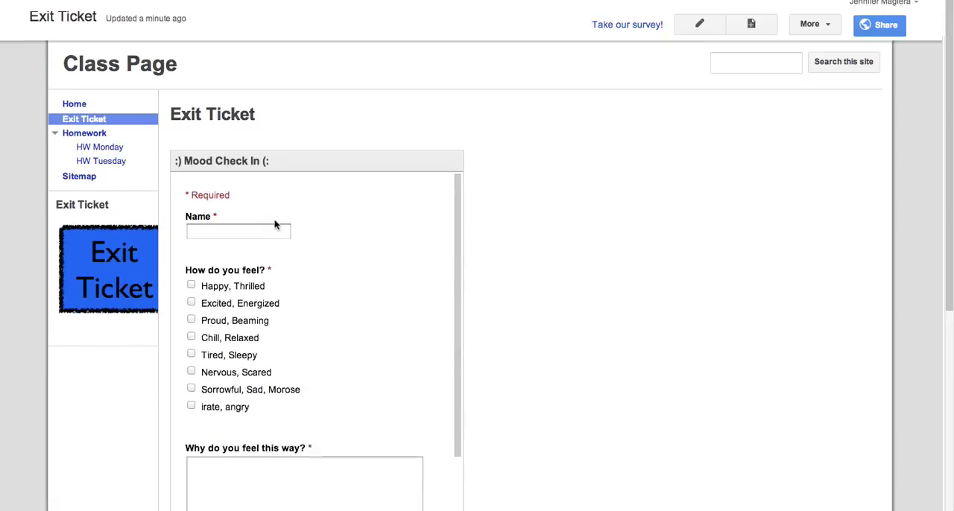
click(76, 109)
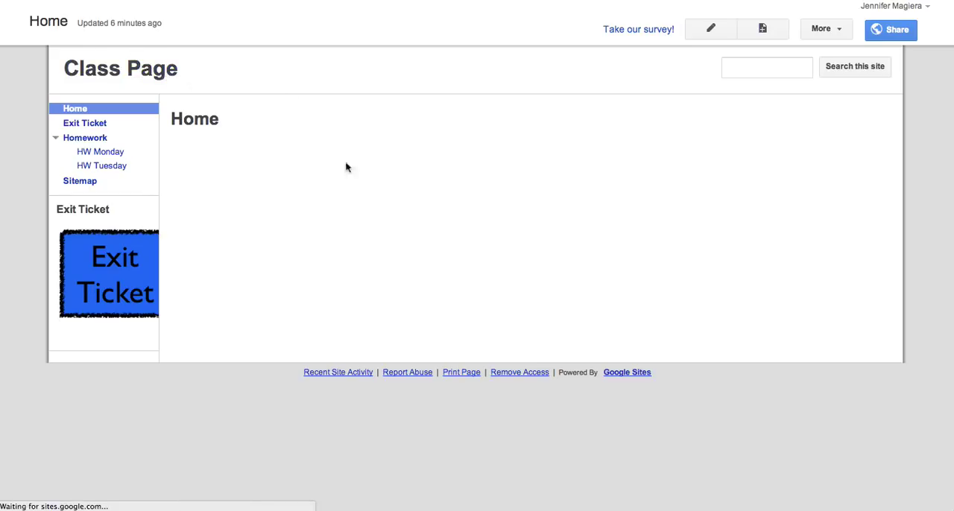
- Insert the DDP Template Google document into the Home page with the default display settings and save the page
click(702, 28)
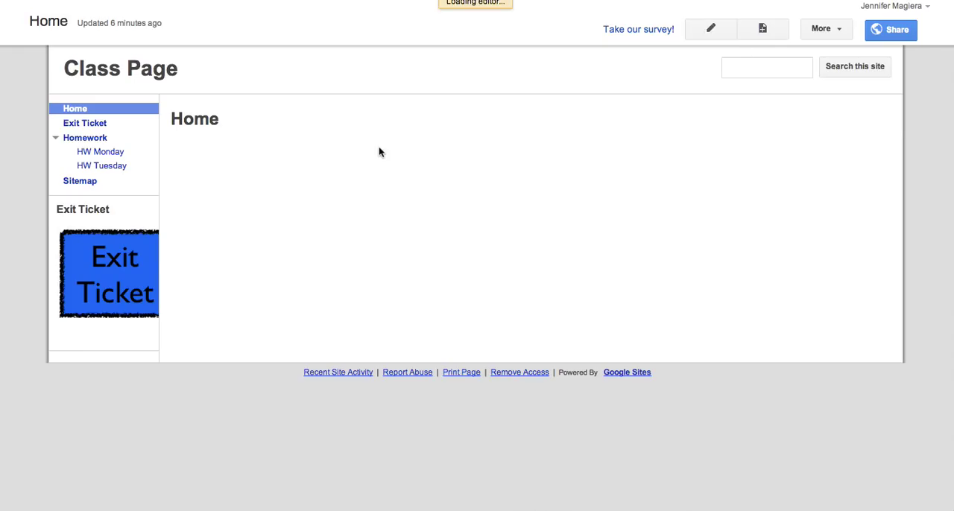
click(38, 47)
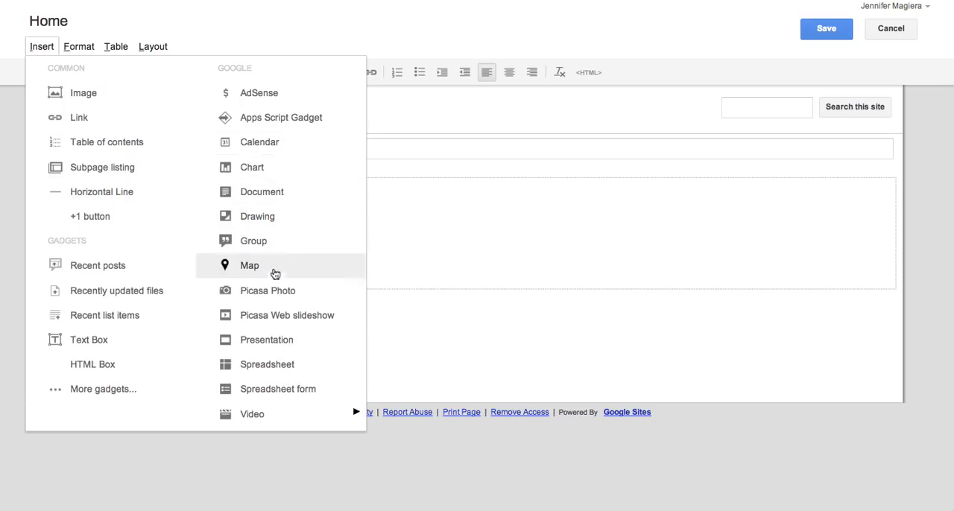
click(274, 195)
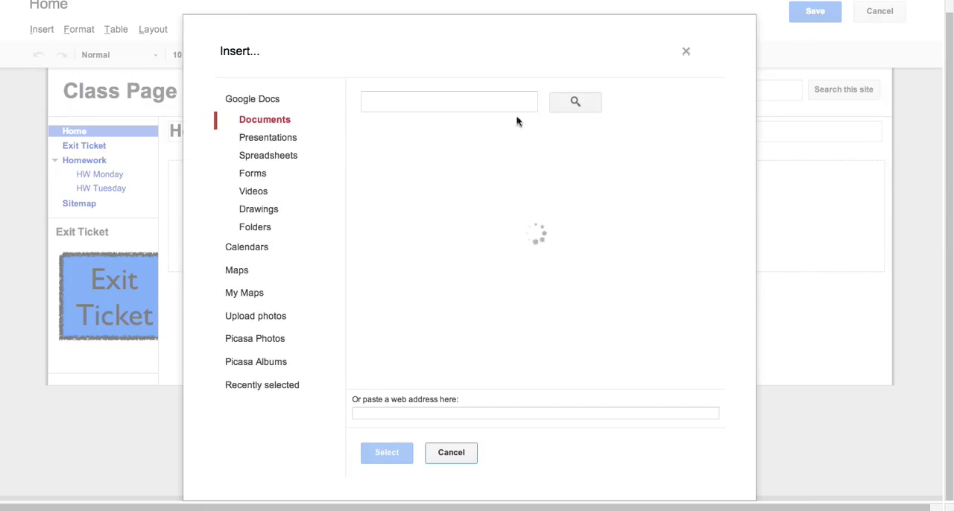
click(458, 138)
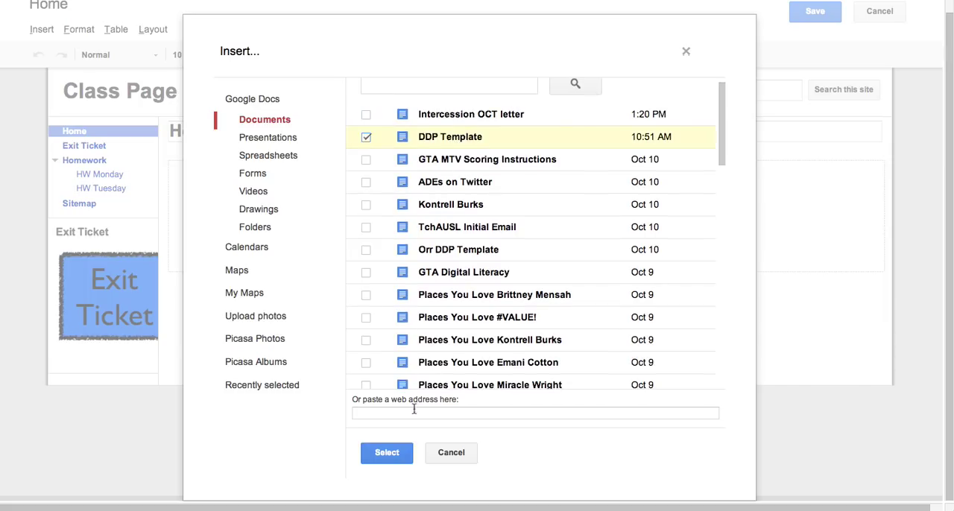
click(407, 448)
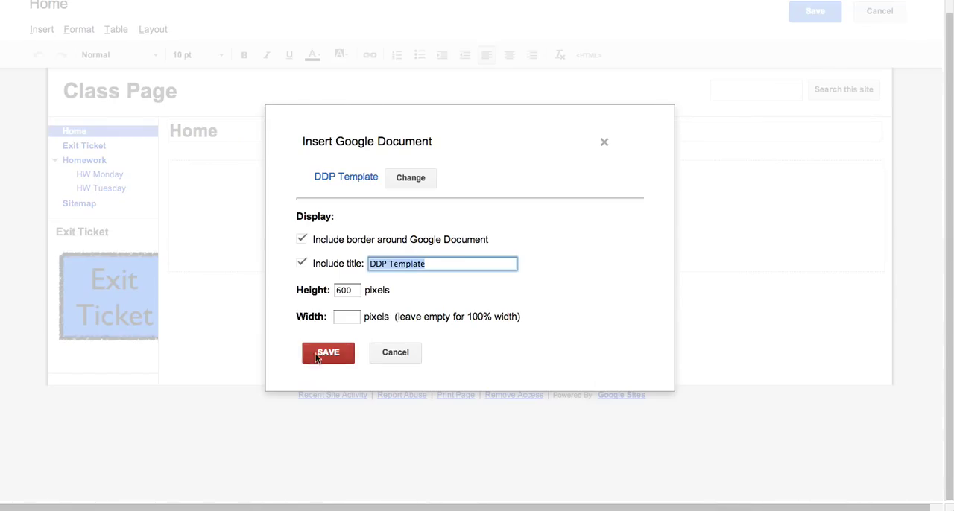
click(316, 358)
click(819, 32)
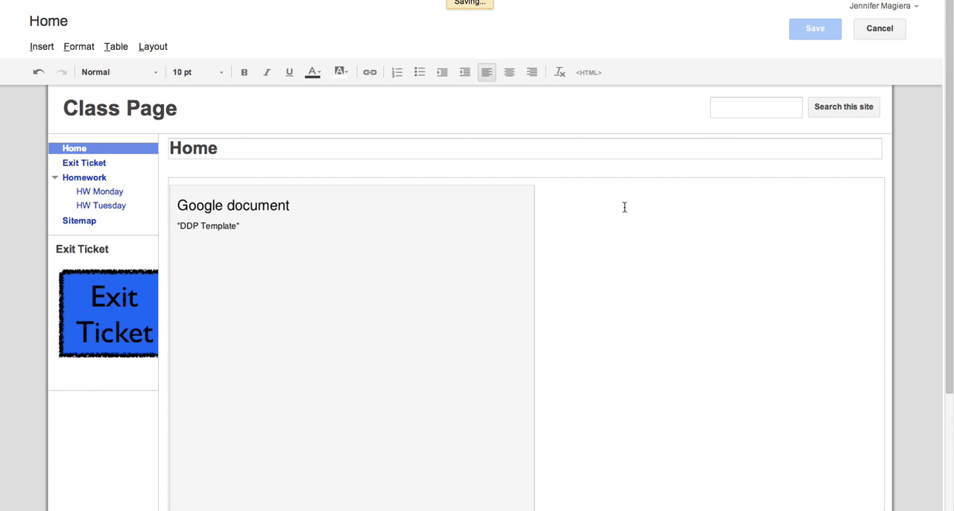
scroll(567, 256, down, 1)
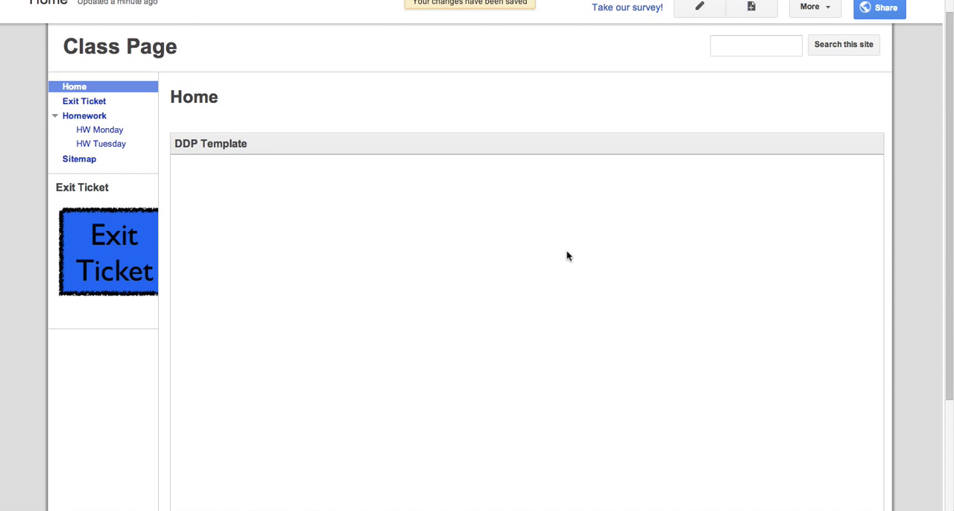
scroll(567, 252, up, 2)
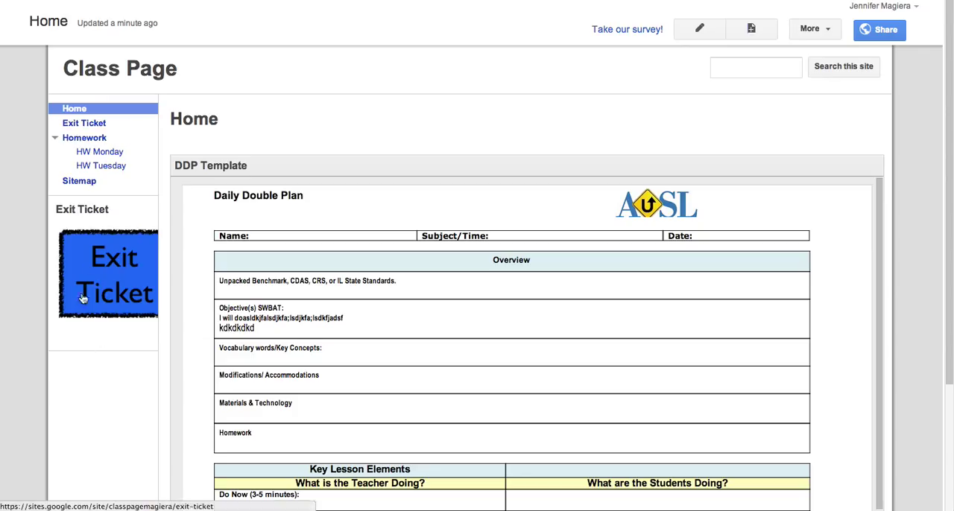
- Change the site layout to include a horizontal navigation bar without the sidebar, and save the layout
click(814, 31)
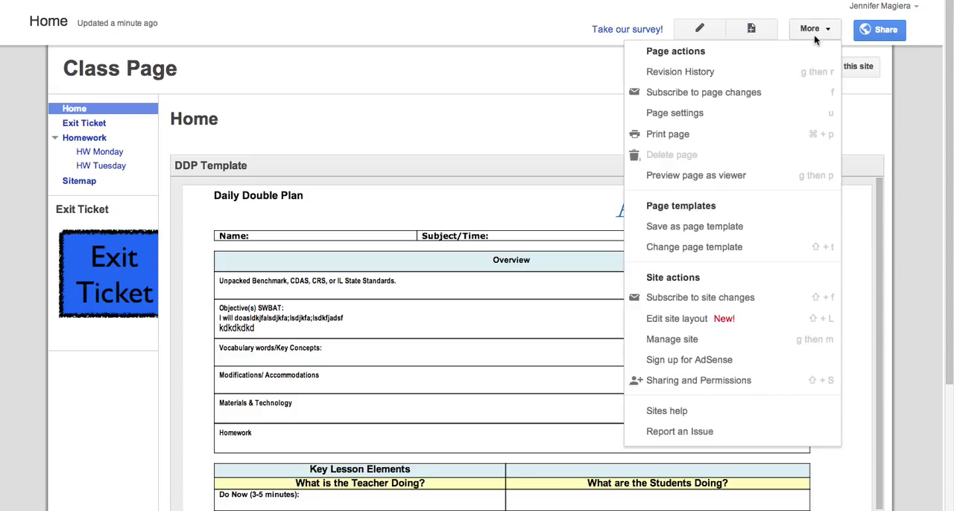
click(686, 347)
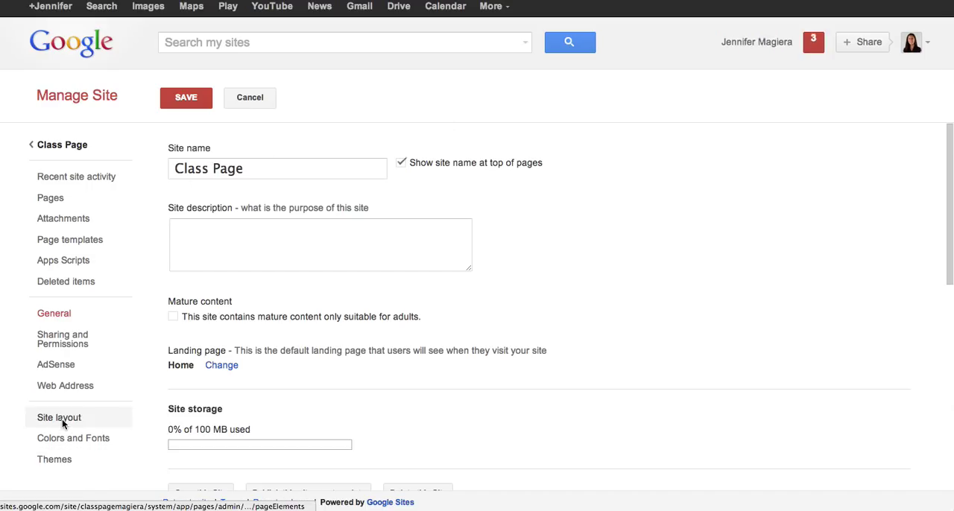
click(61, 420)
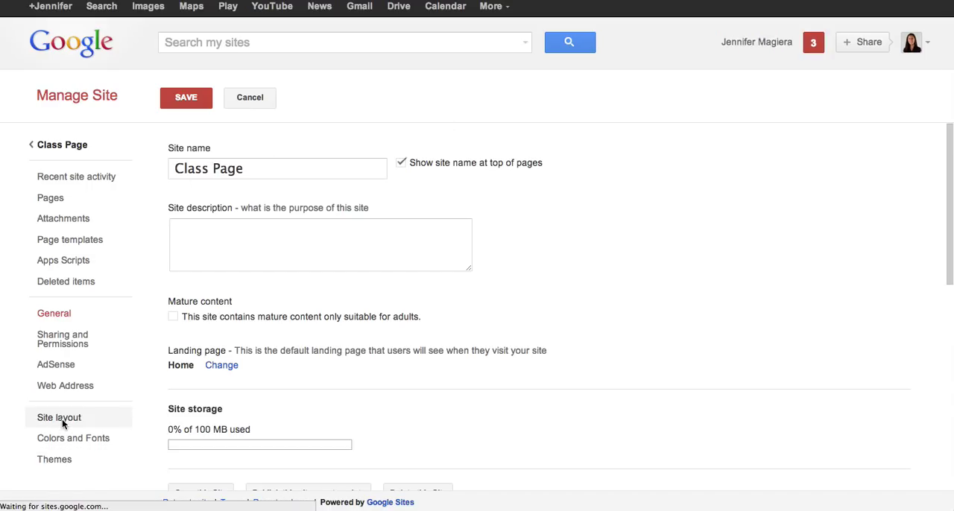
click(73, 423)
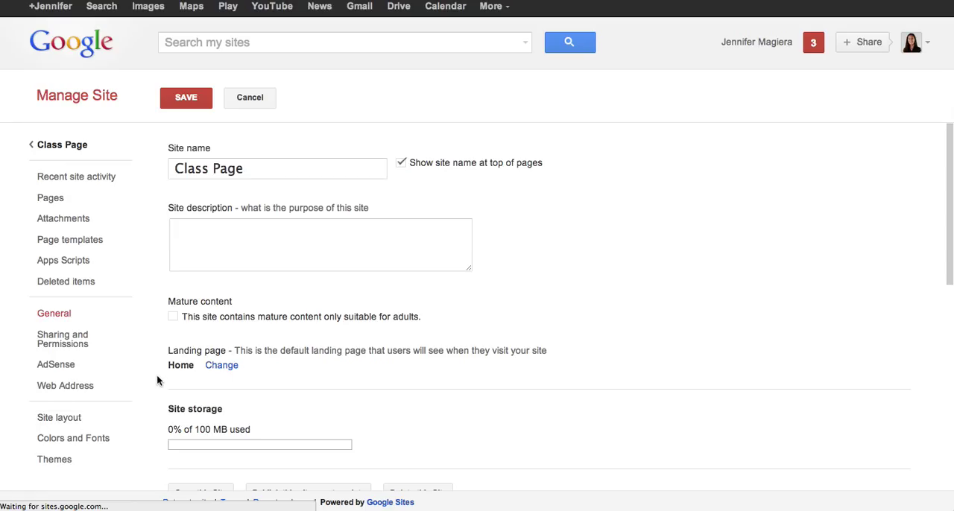
click(198, 148)
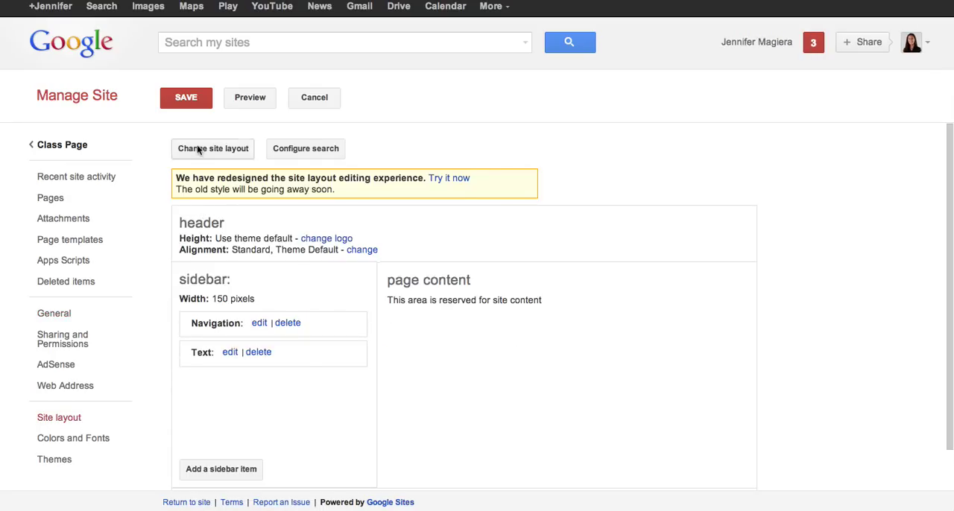
click(301, 286)
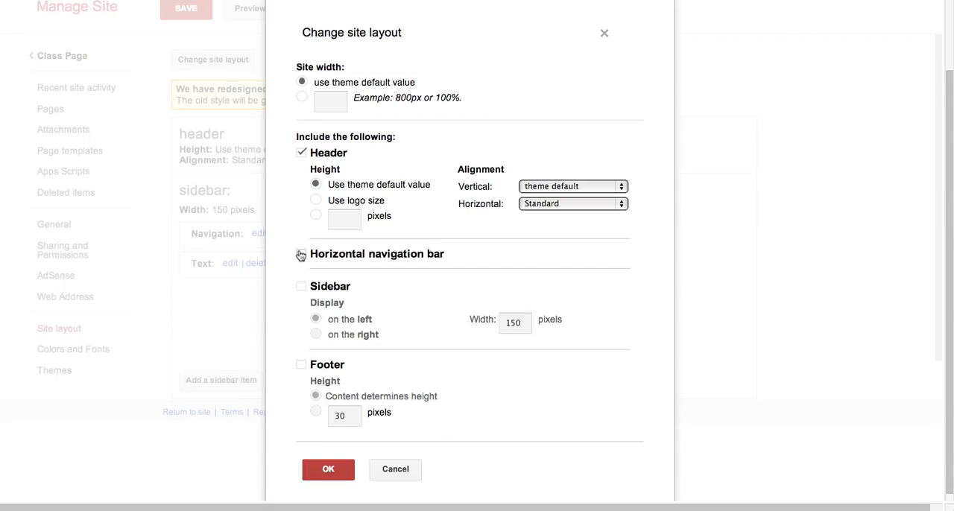
click(322, 468)
click(200, 105)
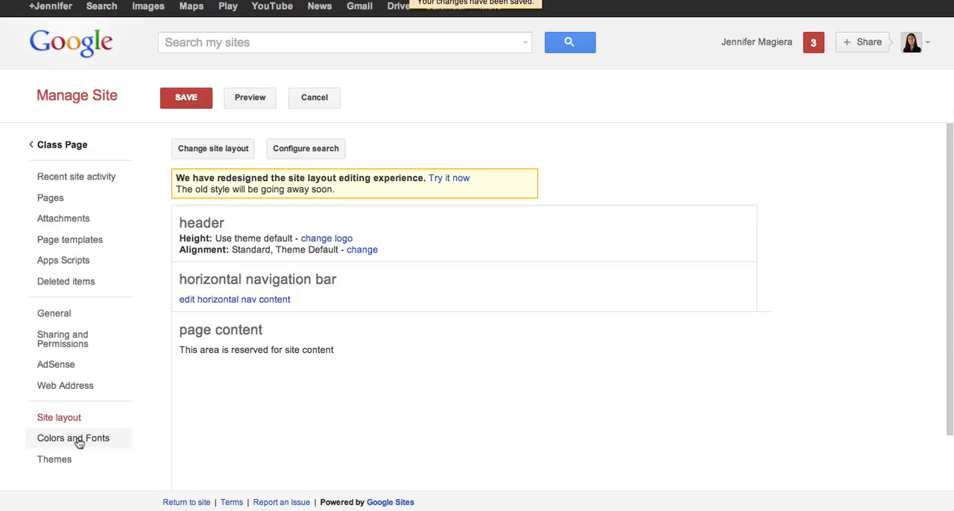
- Add the Exit Ticket page to the horizontal navigation bar's list of pages
click(203, 300)
click(313, 257)
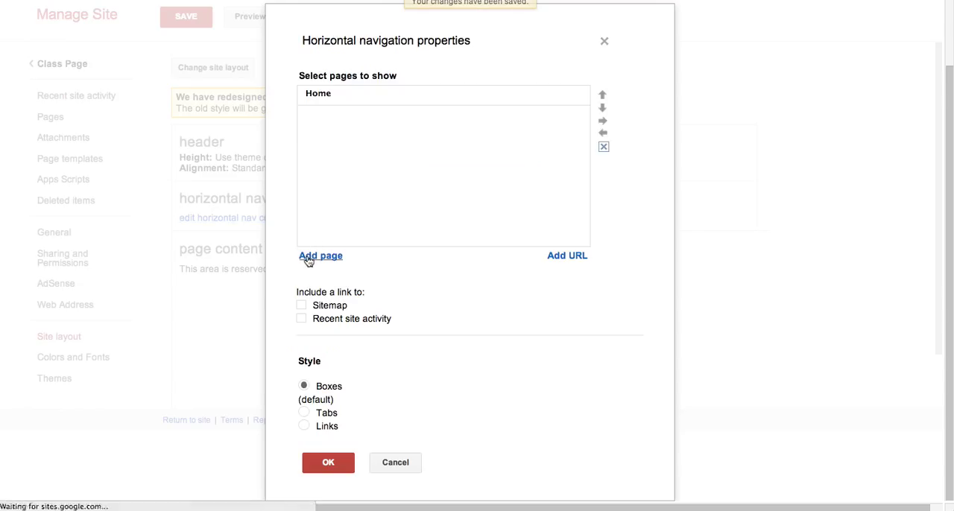
click(348, 357)
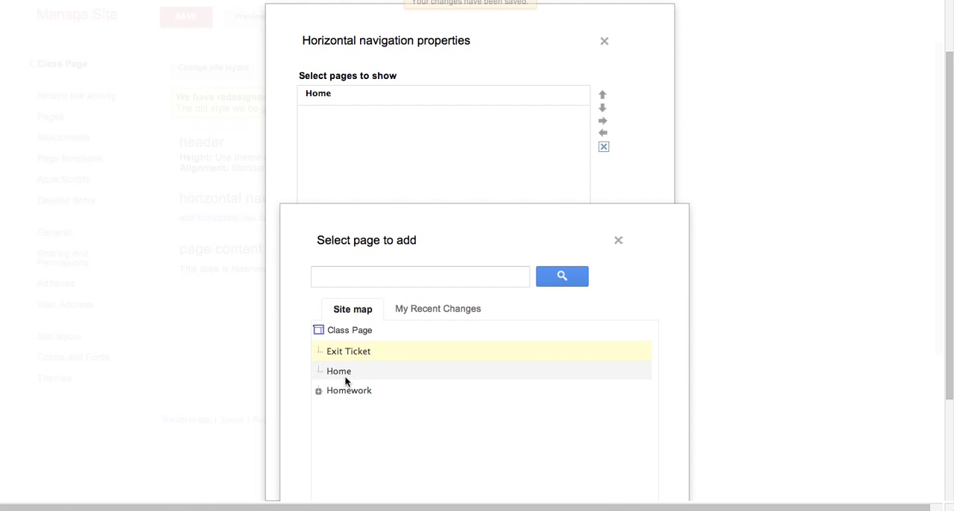
scroll(344, 376, down, 1)
scroll(344, 375, down, 3)
click(352, 460)
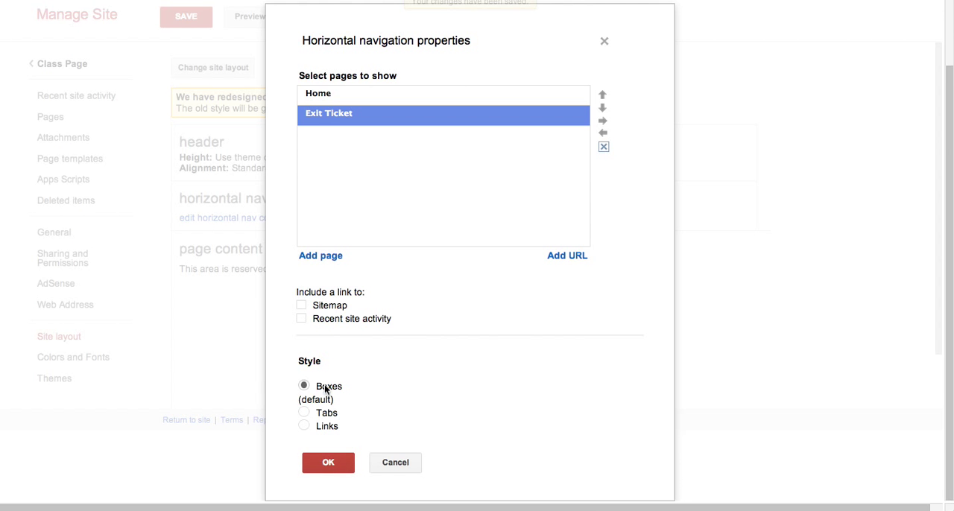
- Add the Home page to the horizontal navigation list below Exit Ticket
click(307, 261)
scroll(364, 313, down, 6)
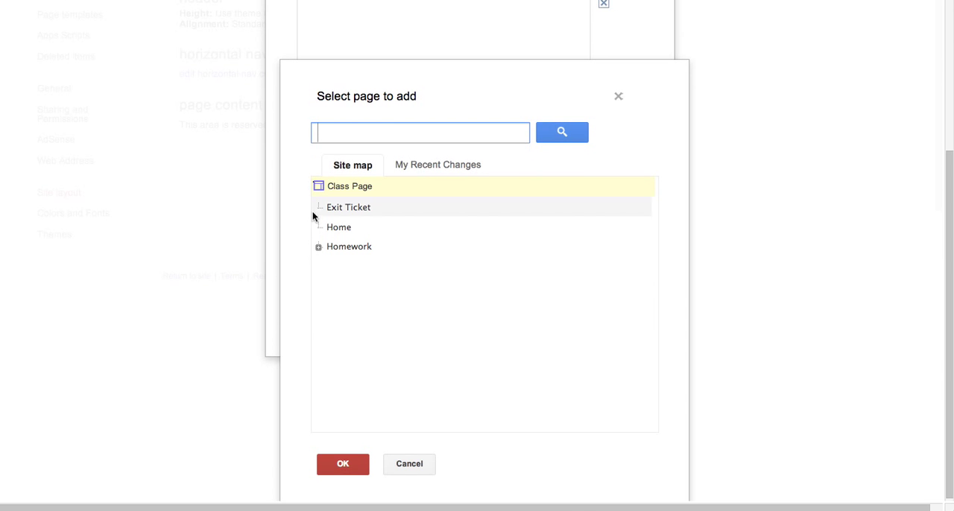
click(326, 226)
click(351, 462)
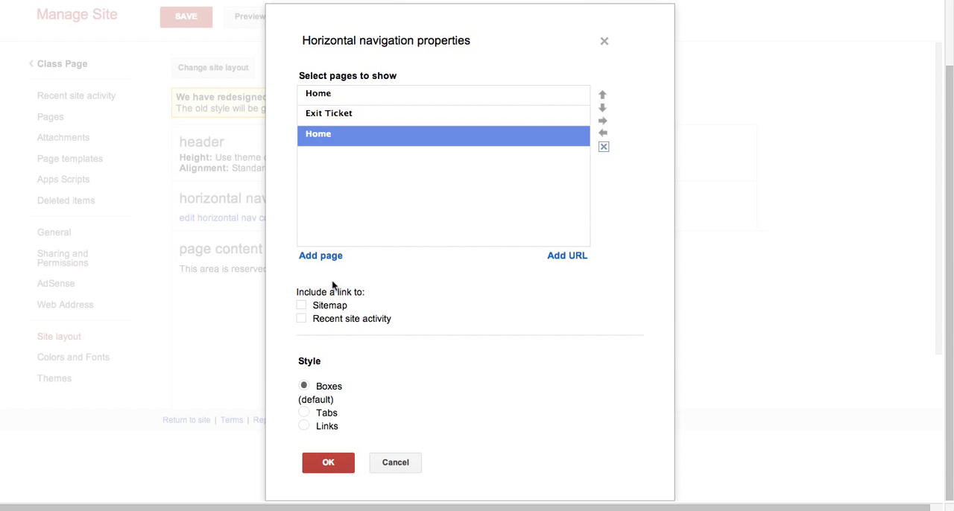
- Add the Homework page to the horizontal navigation bar's list of pages
click(306, 254)
scroll(363, 314, down, 5)
click(339, 243)
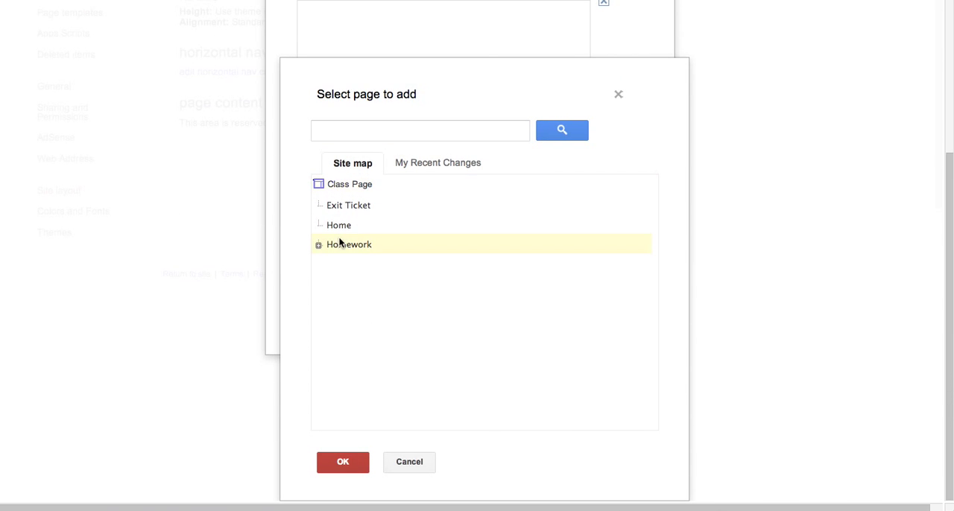
click(345, 462)
- Remove the duplicate Home entry between Exit Ticket and Homework from the horizontal navigation list
scroll(332, 388, up, 2)
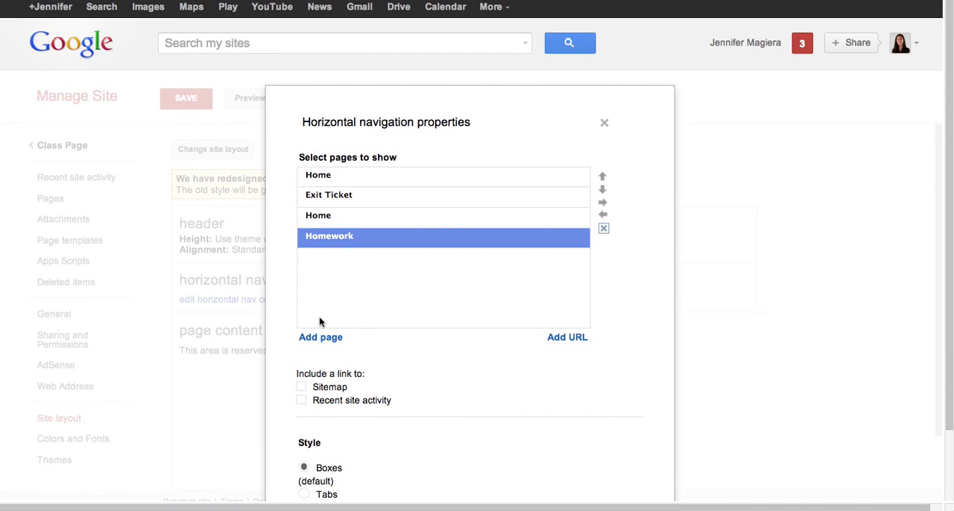
click(322, 219)
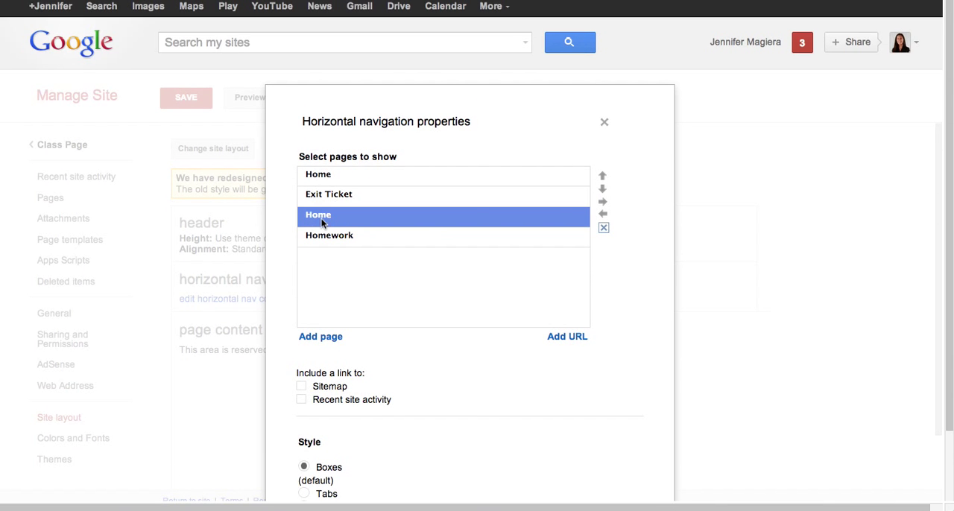
click(604, 228)
- Set the horizontal navigation style to Tabs, save the site layout and return to the Class Page site
scroll(351, 400, down, 2)
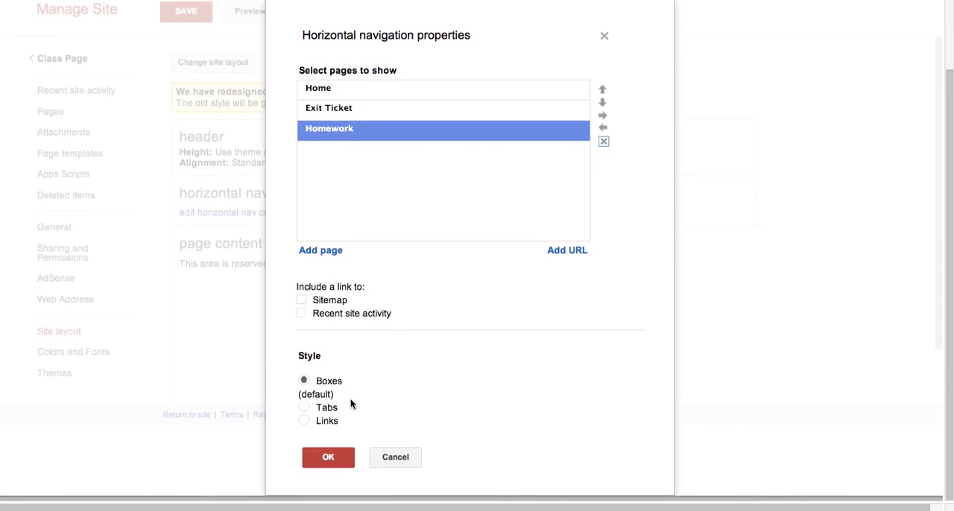
click(304, 412)
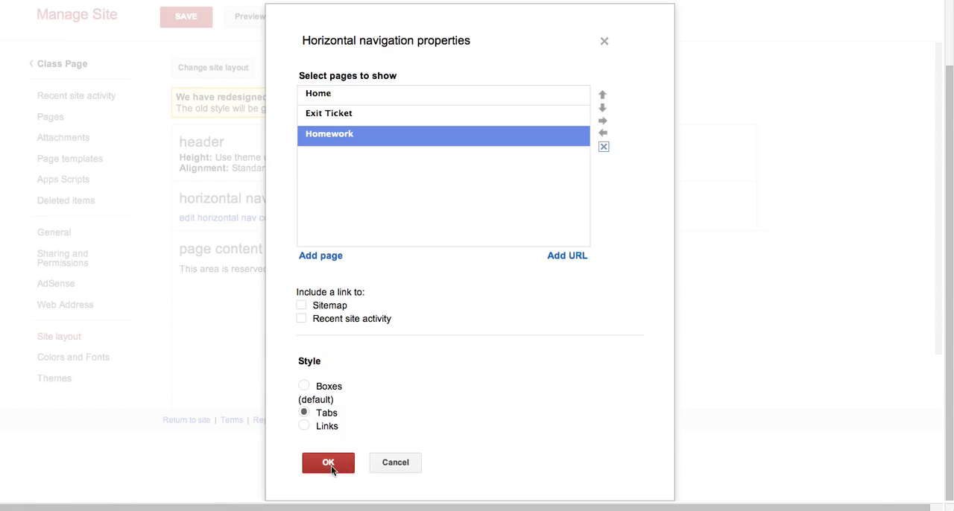
click(329, 463)
click(185, 97)
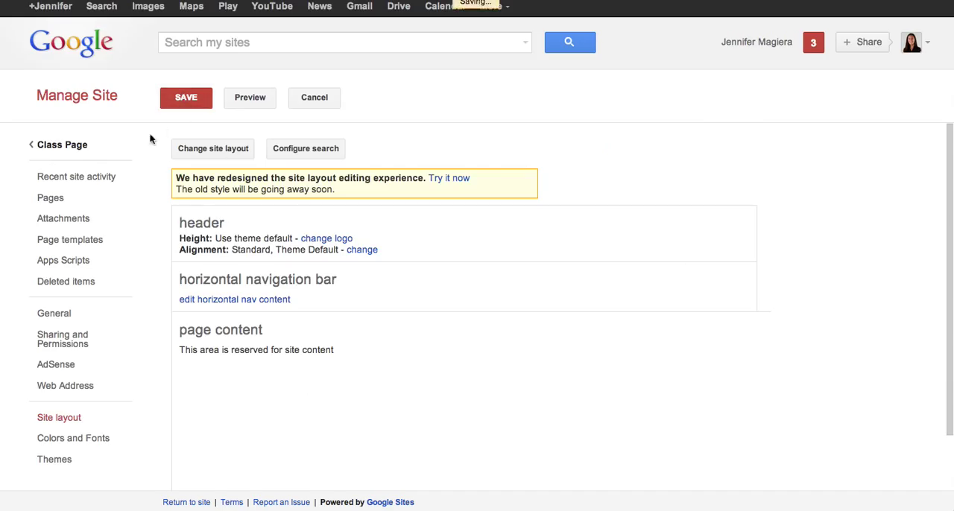
click(82, 149)
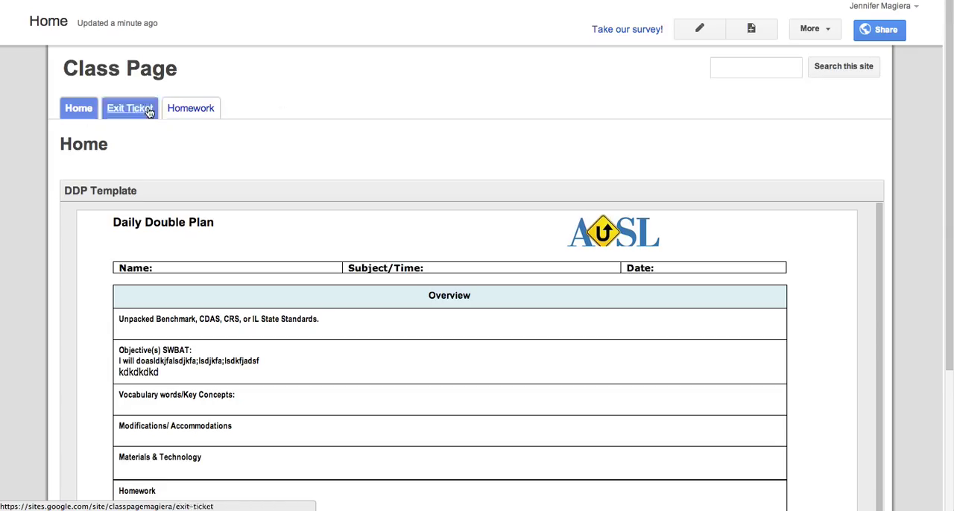
- Include the sidebar in the site layout again, save the layout and check the result on the Home page
click(806, 30)
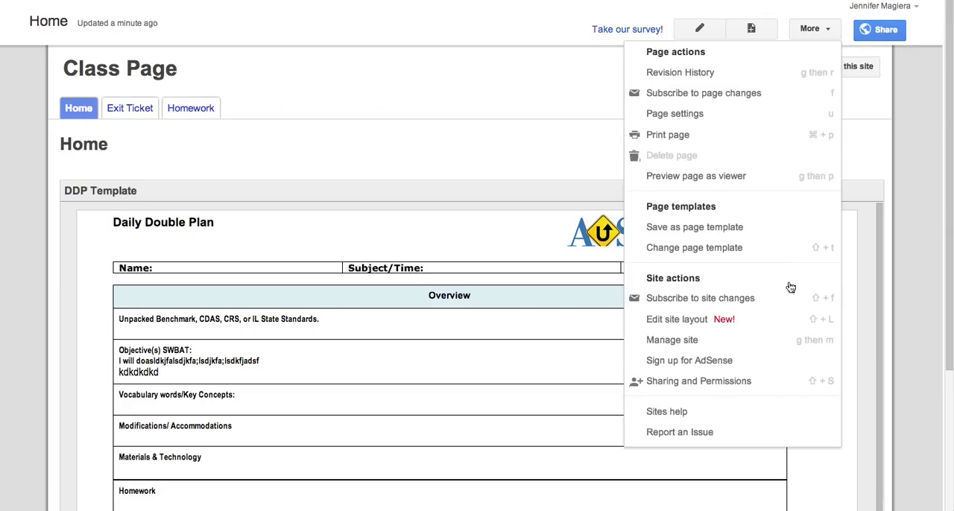
click(738, 343)
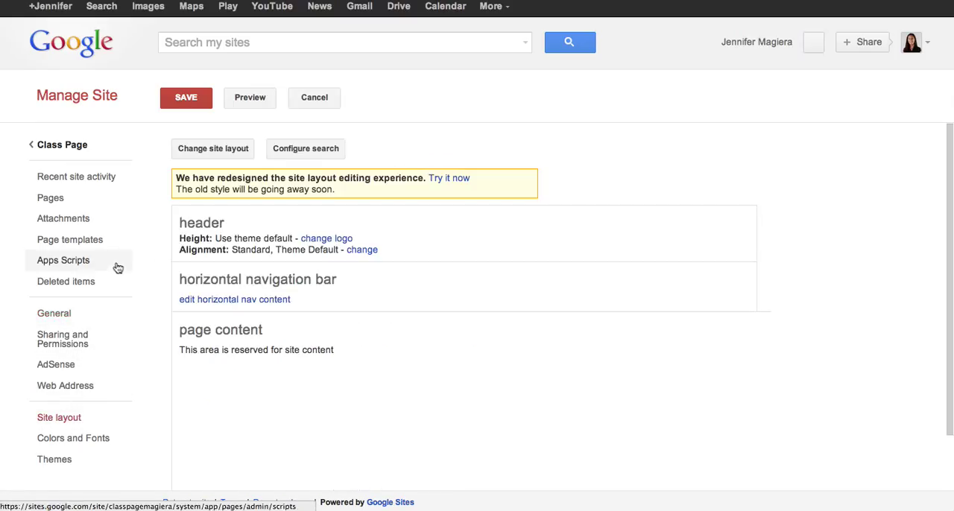
click(223, 152)
click(300, 287)
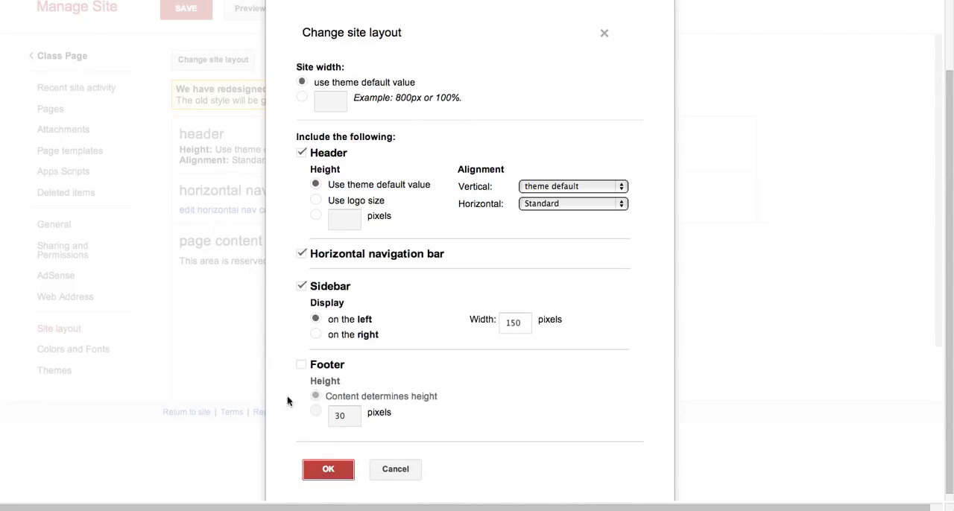
click(337, 469)
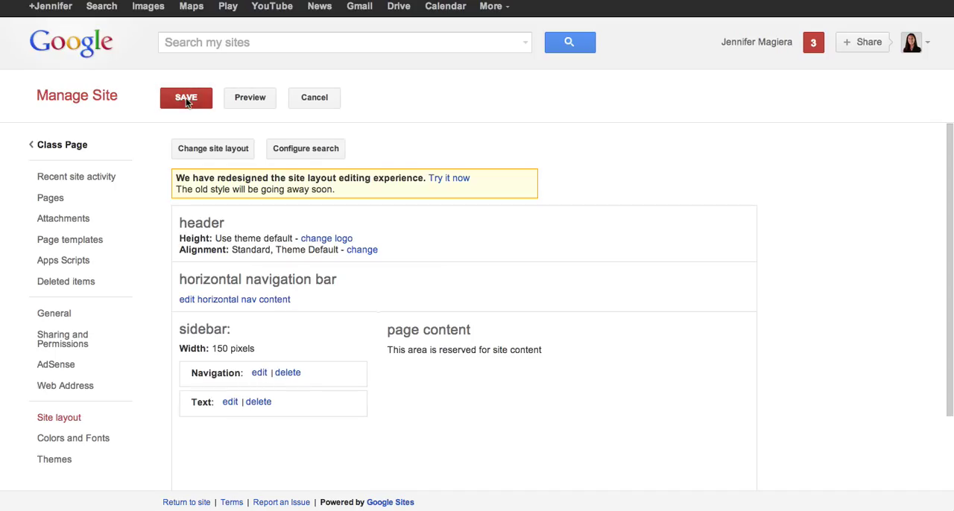
click(187, 102)
click(64, 149)
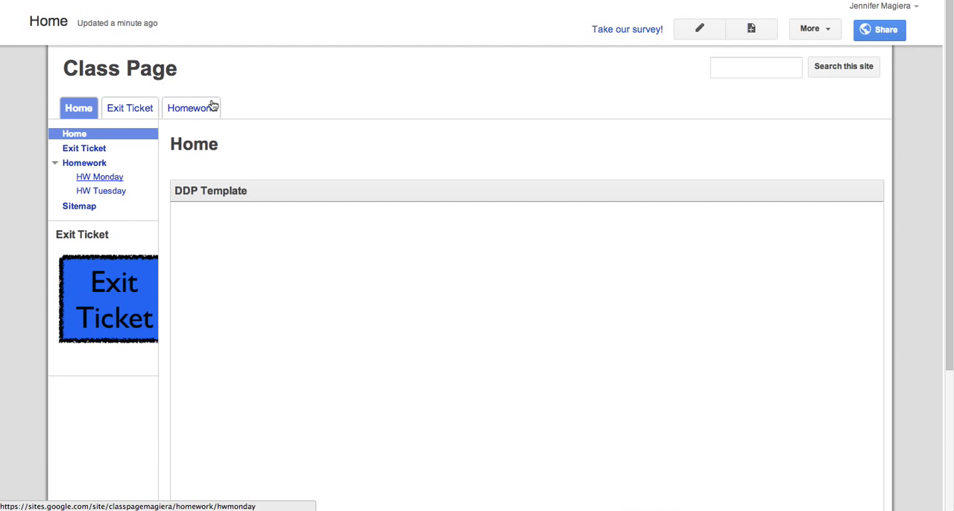
scroll(388, 208, down, 5)
scroll(390, 204, up, 5)
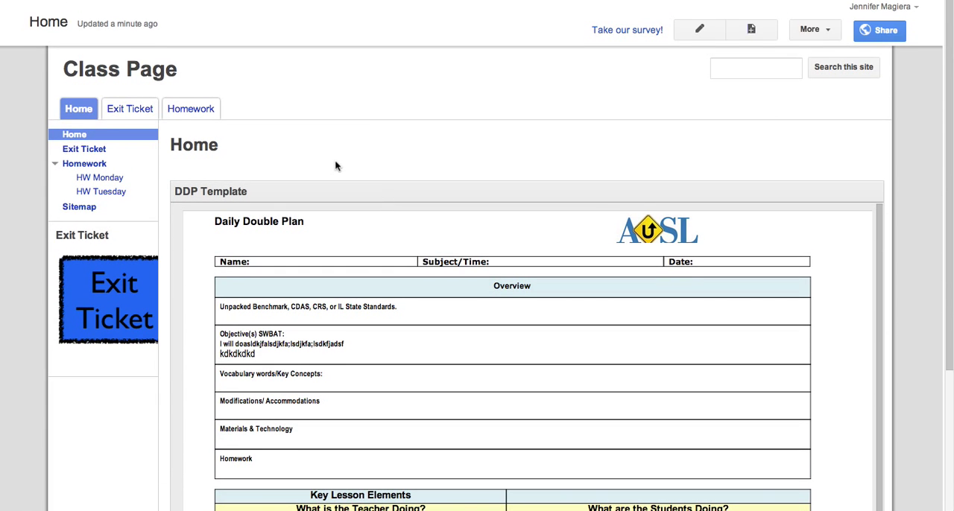